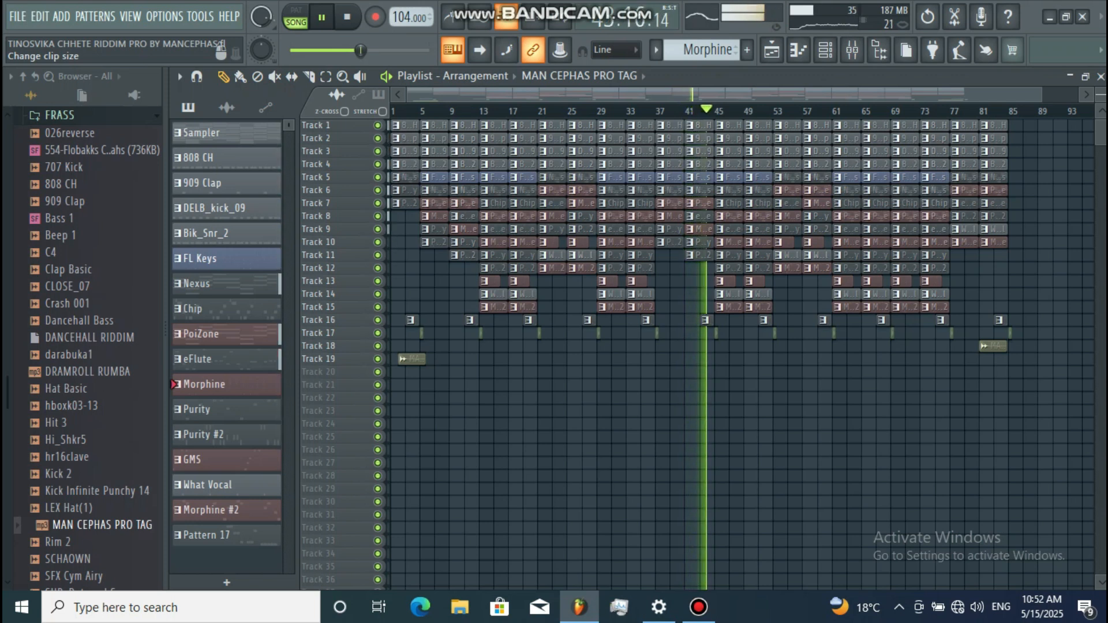
- Stop the song, play the 808 CH pattern alone in pattern mode and examine its full four-bar note sequence in the piano roll
{"action": "key", "text": "space"}
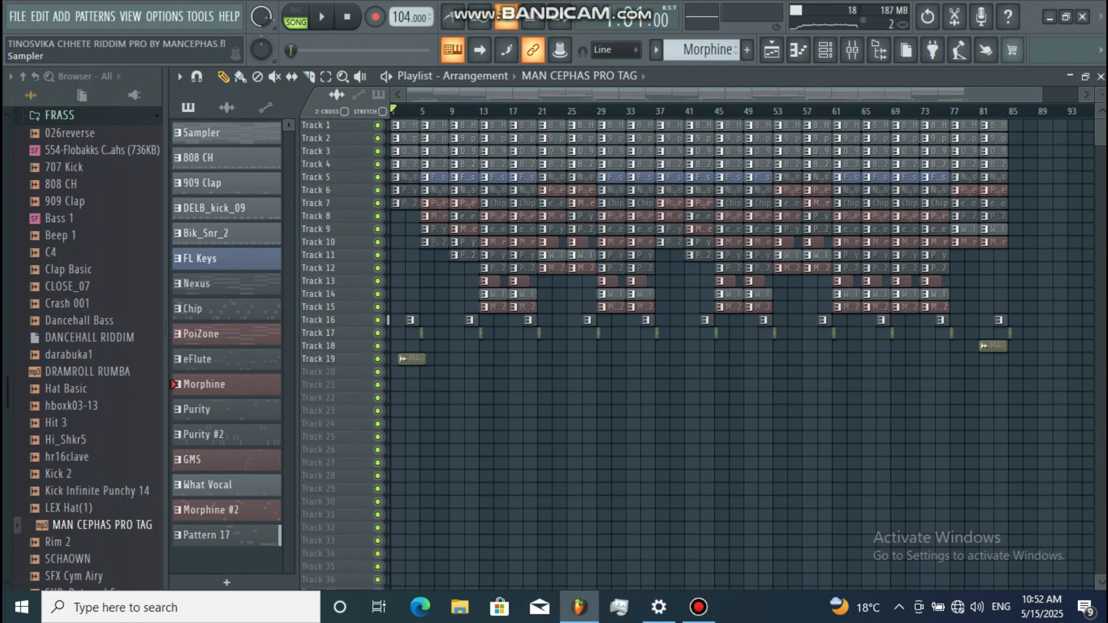
{"action": "left_click", "coordinate": [226, 158]}
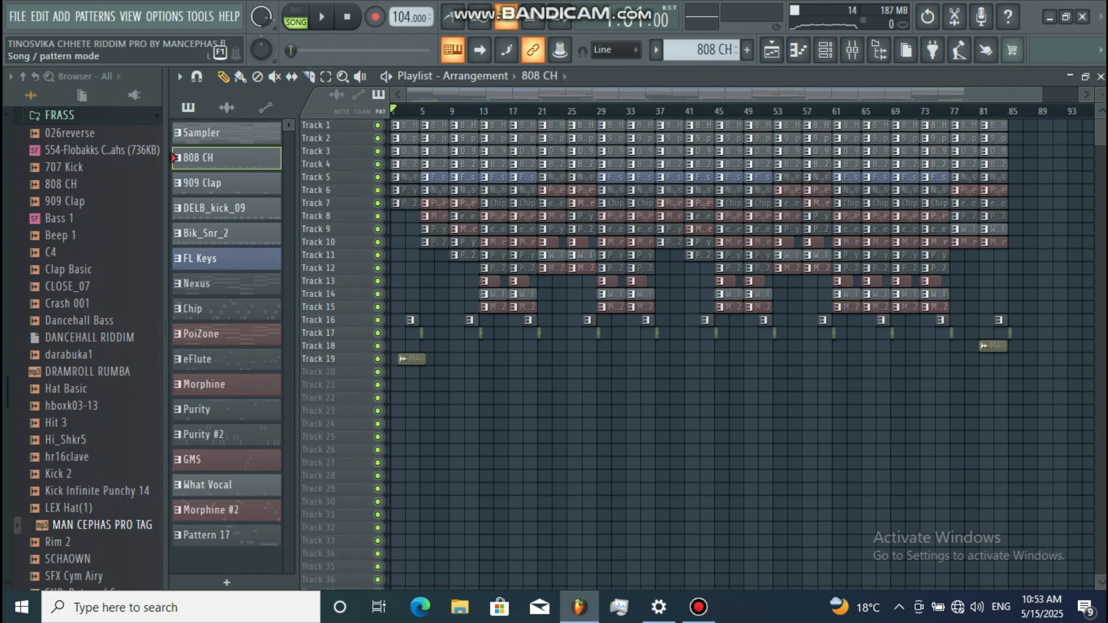
{"action": "left_click", "coordinate": [322, 17]}
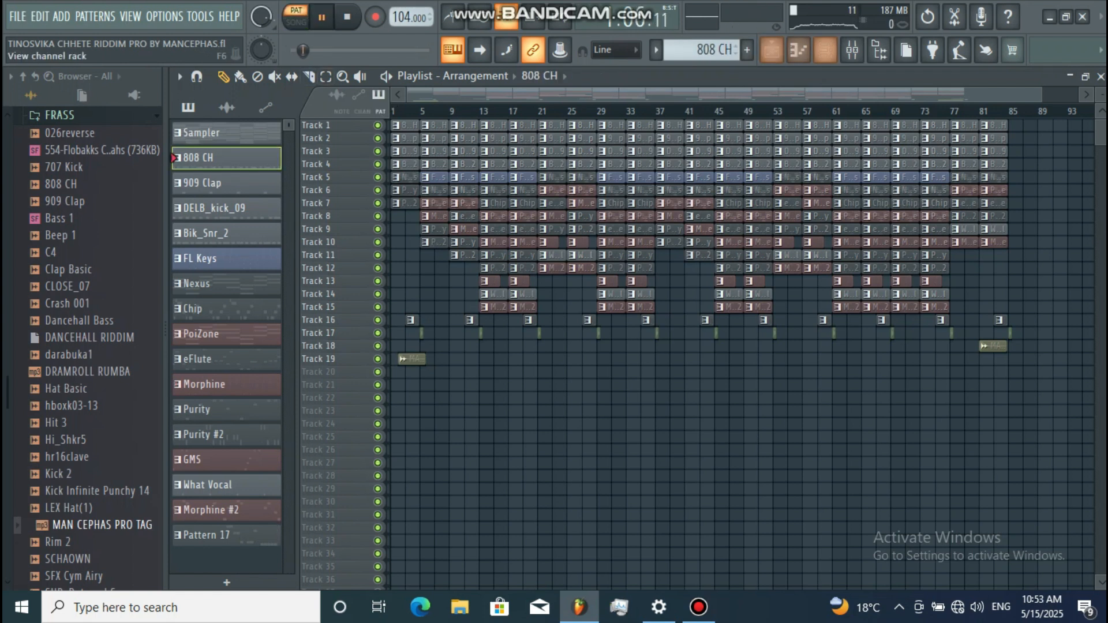
{"action": "left_click", "coordinate": [825, 50]}
{"action": "left_click", "coordinate": [568, 142]}
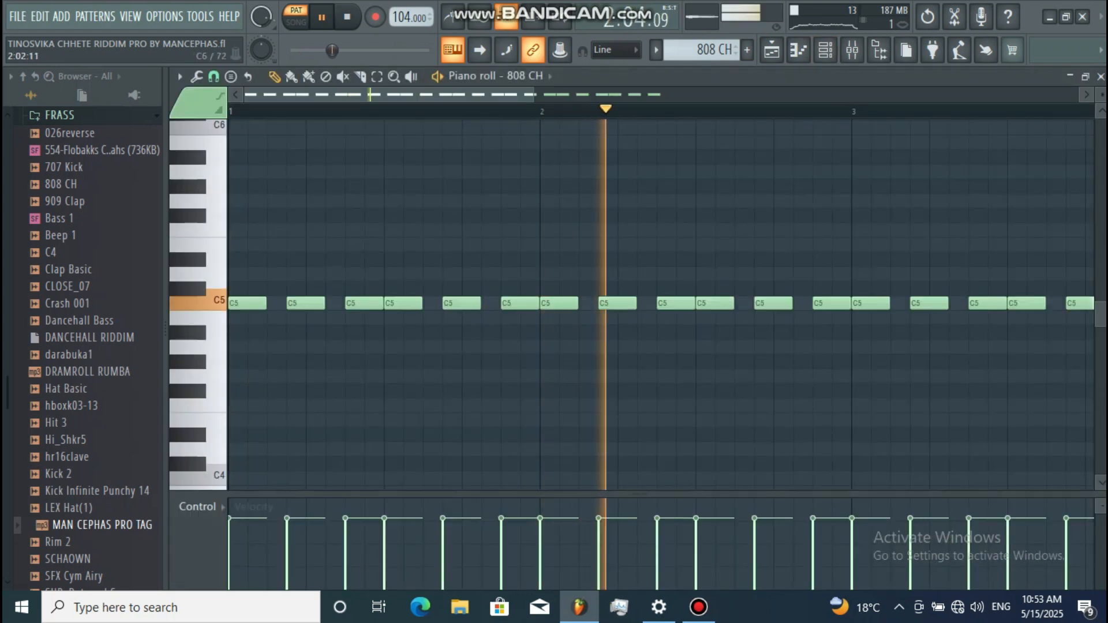
{"action": "left_click_drag", "start_coordinate": [534, 94], "coordinate": [674, 94]}
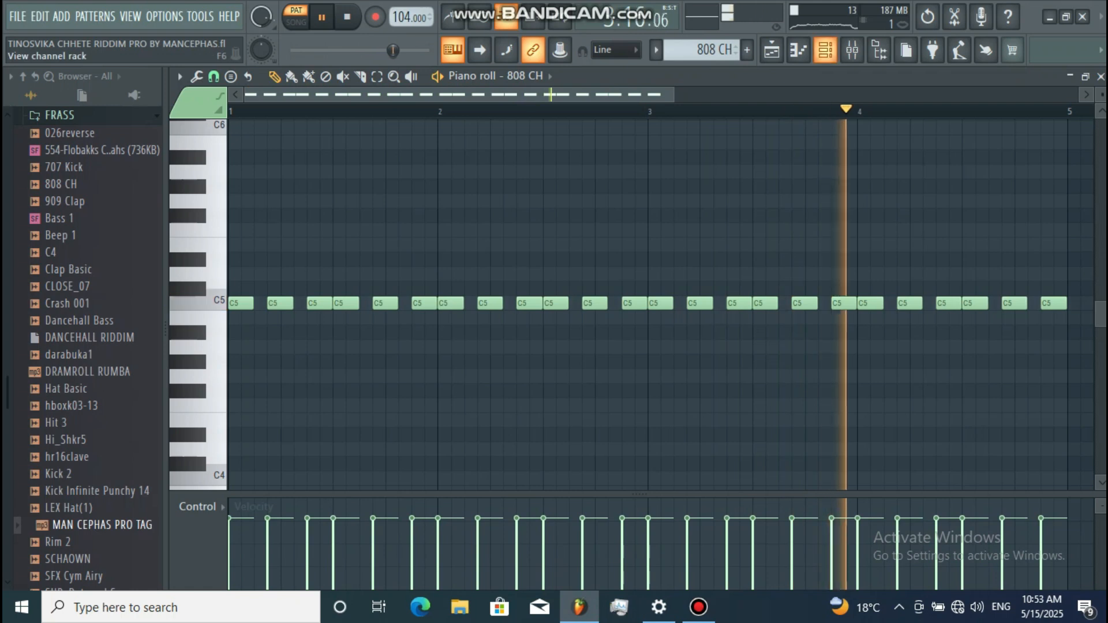
{"action": "left_click", "coordinate": [825, 51]}
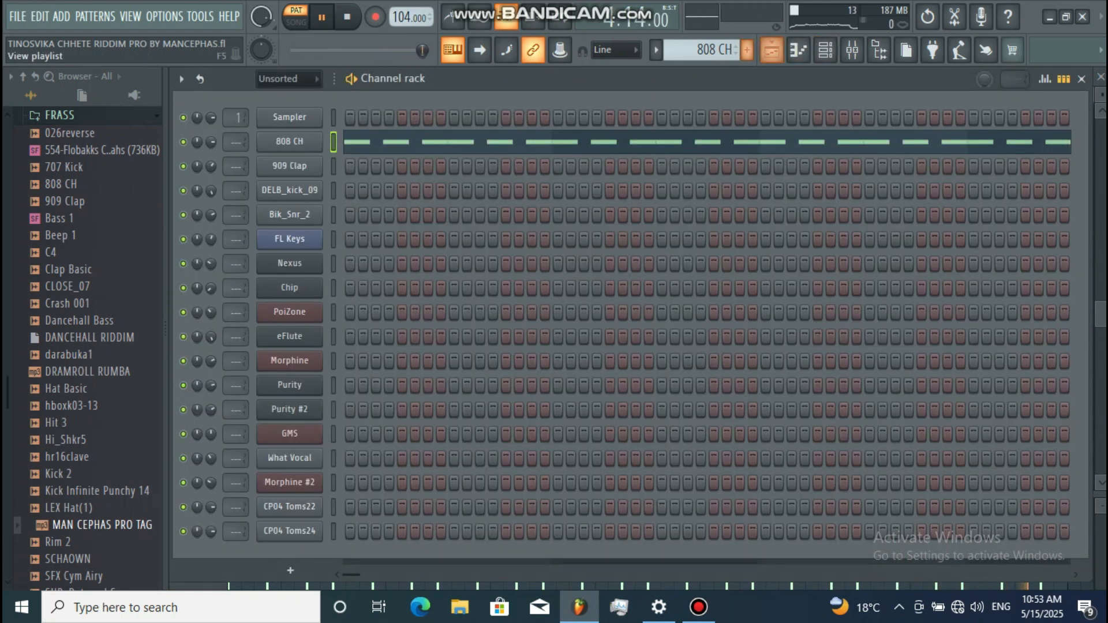
- Switch playback to the 909 Clap pattern and examine its clap notes in the channel rack and piano roll
{"action": "left_click", "coordinate": [772, 50]}
{"action": "left_click", "coordinate": [226, 209]}
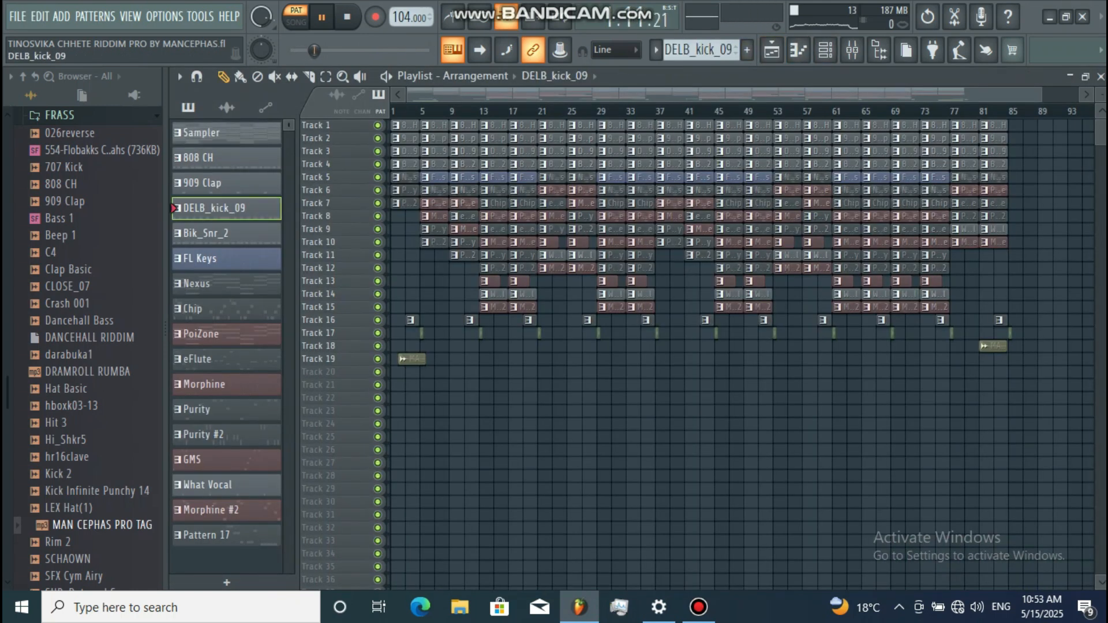
{"action": "left_click", "coordinate": [226, 183]}
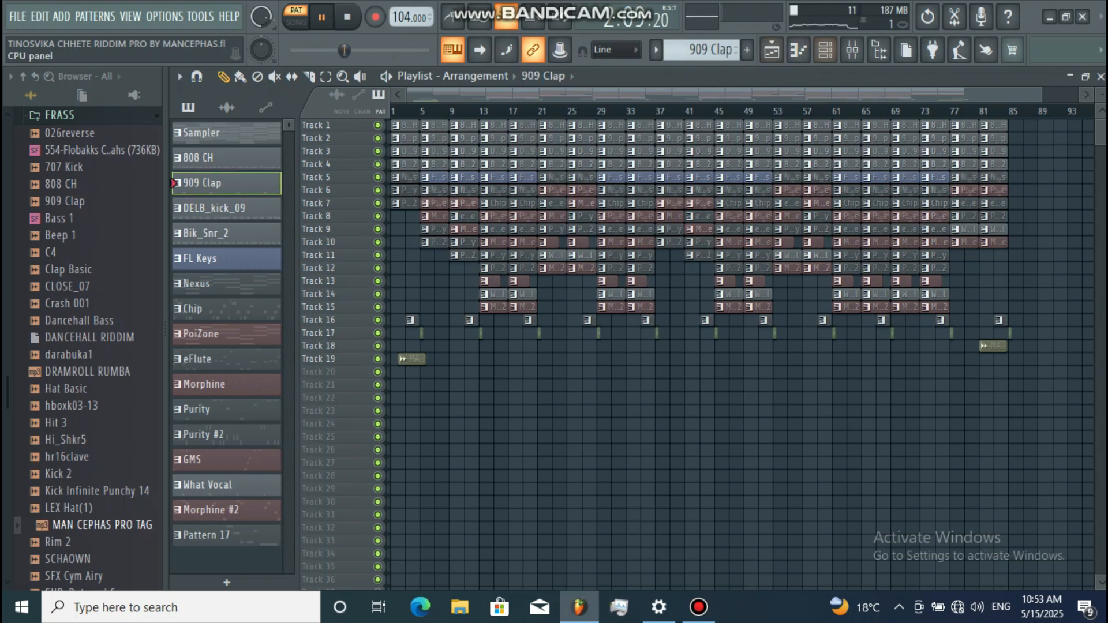
{"action": "left_click", "coordinate": [826, 51]}
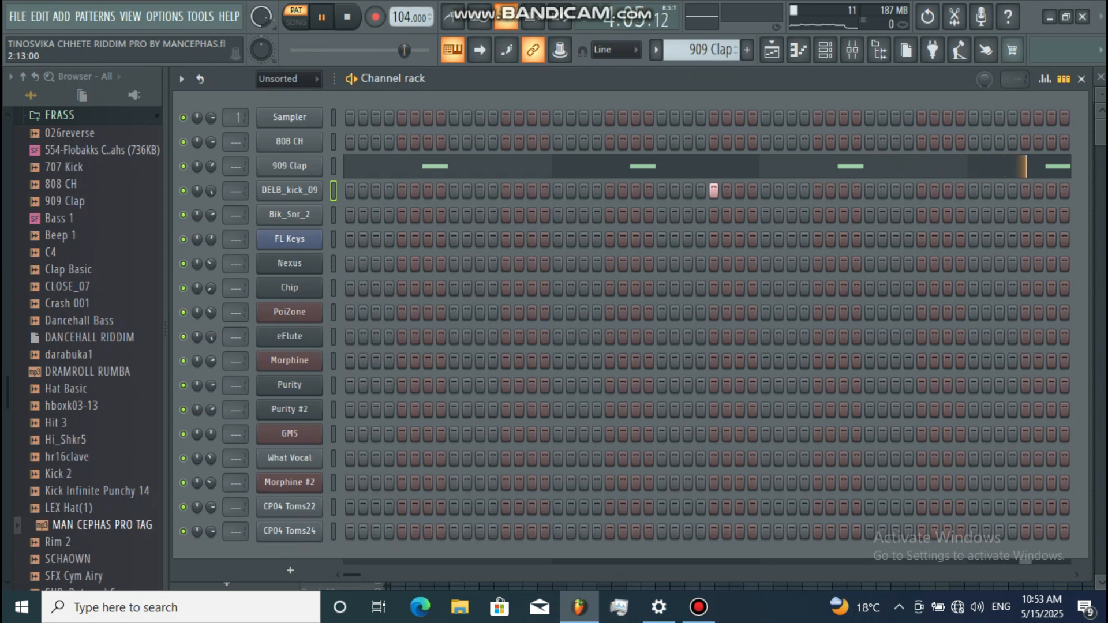
{"action": "left_click", "coordinate": [729, 166]}
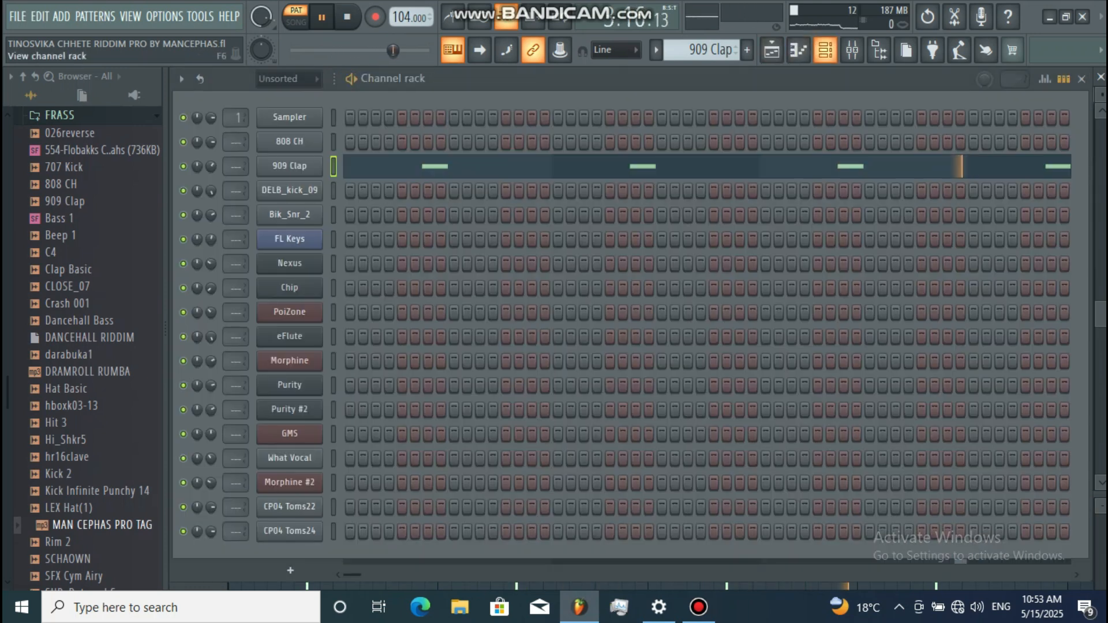
{"action": "left_click", "coordinate": [798, 50]}
- Switch playback to the DELB_kick_09 pattern and examine its kick notes in the piano roll
{"action": "left_click", "coordinate": [772, 49]}
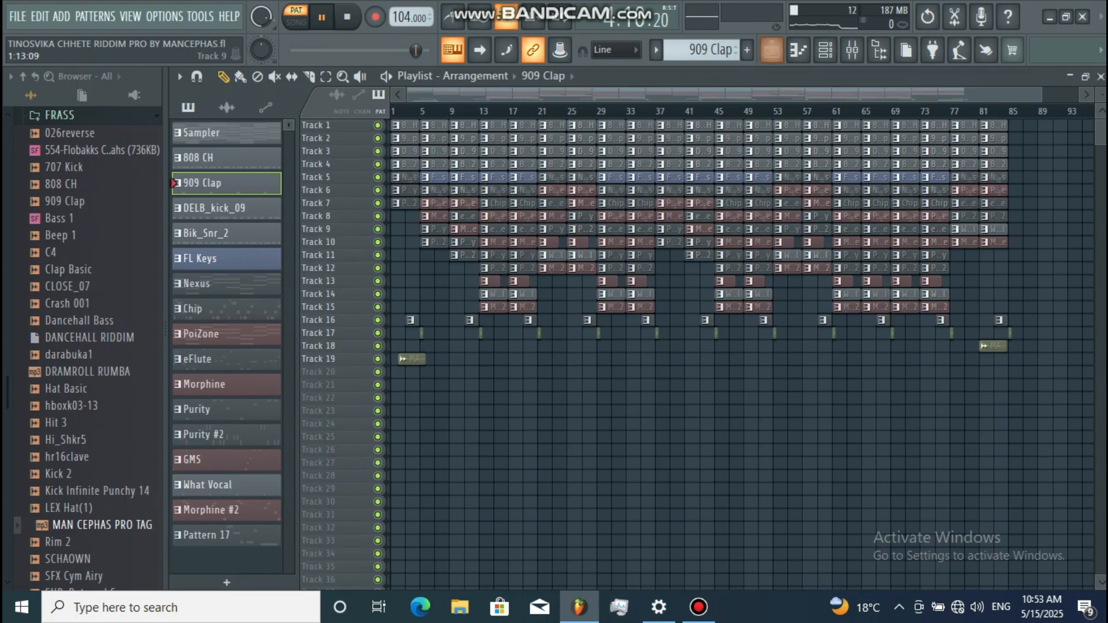
{"action": "left_click", "coordinate": [226, 208]}
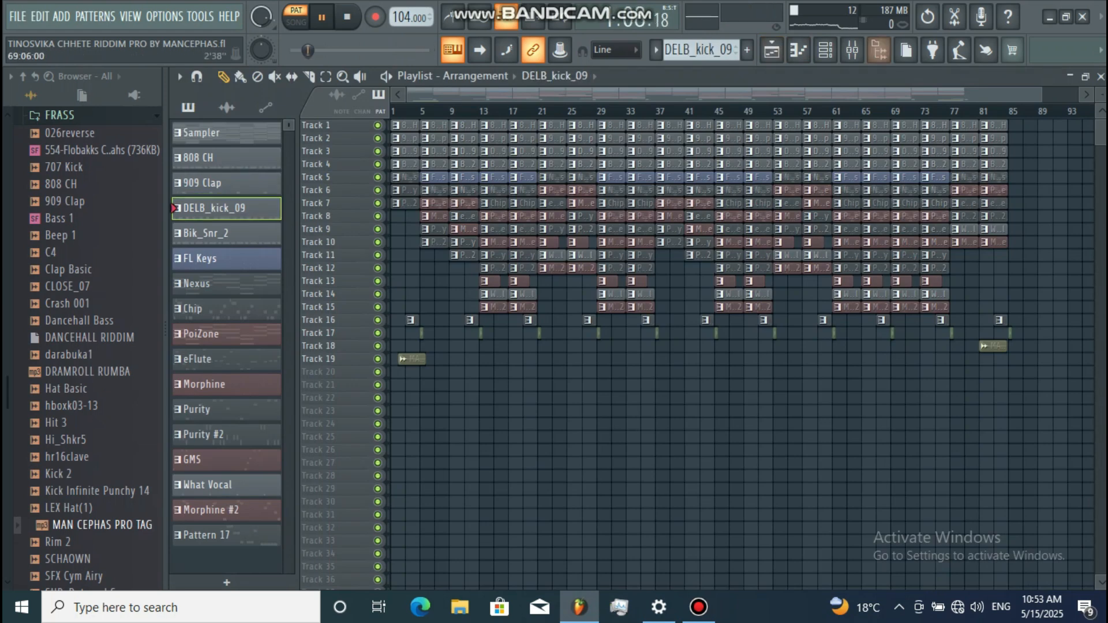
{"action": "left_click", "coordinate": [826, 51]}
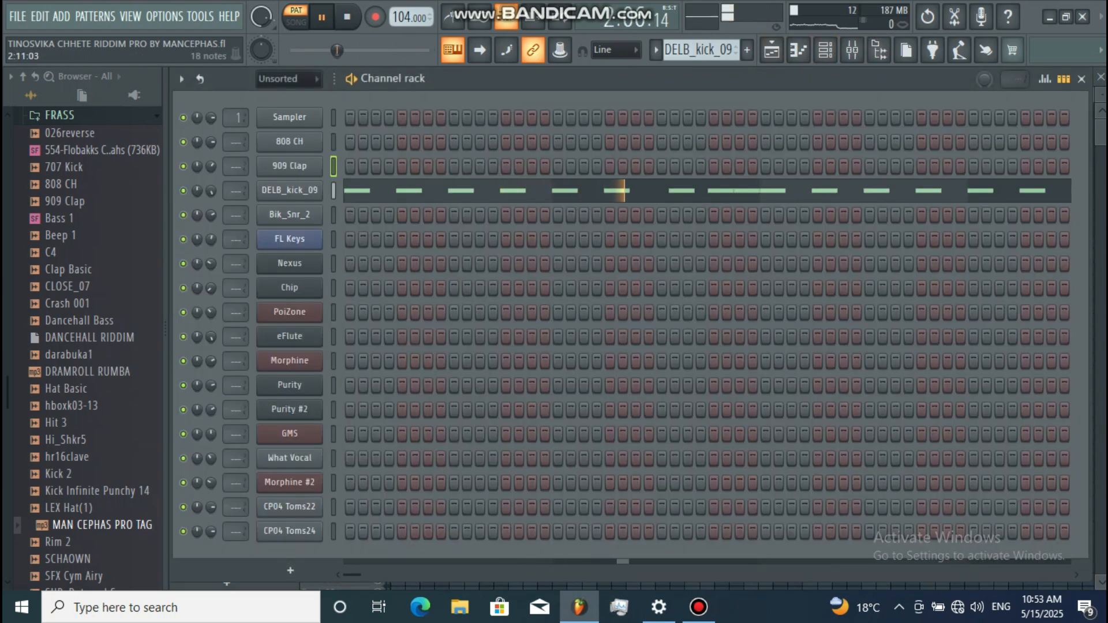
{"action": "key", "text": "F7"}
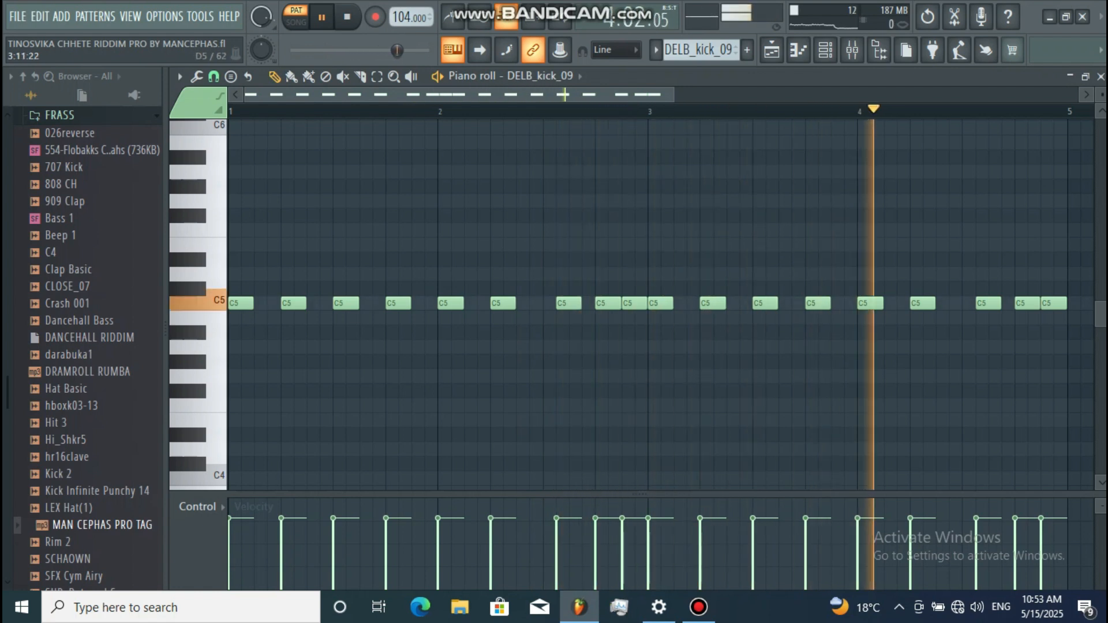
{"action": "left_click", "coordinate": [825, 50]}
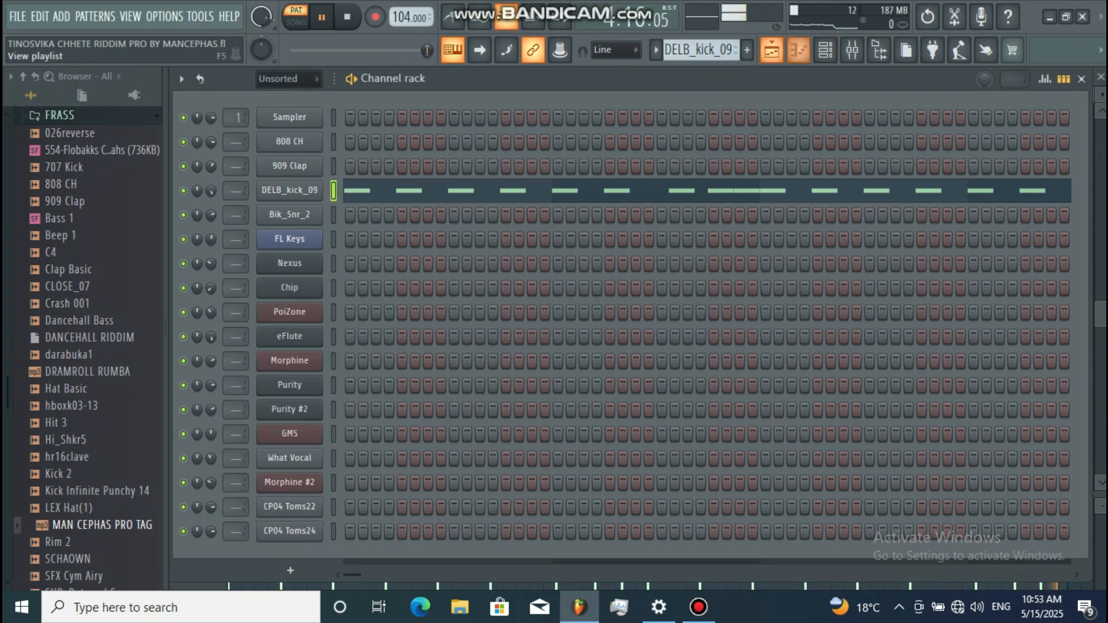
- Switch playback to the Bik_Snr_2 pattern and examine its snare notes in the piano roll
{"action": "left_click", "coordinate": [798, 50]}
{"action": "left_click", "coordinate": [226, 234]}
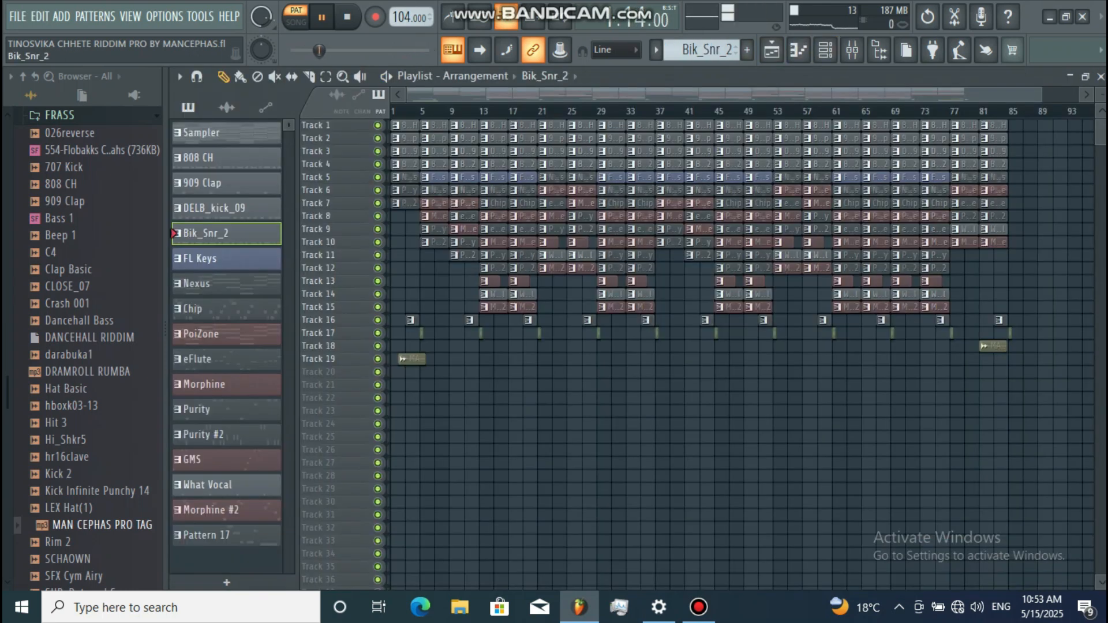
{"action": "left_click", "coordinate": [826, 50]}
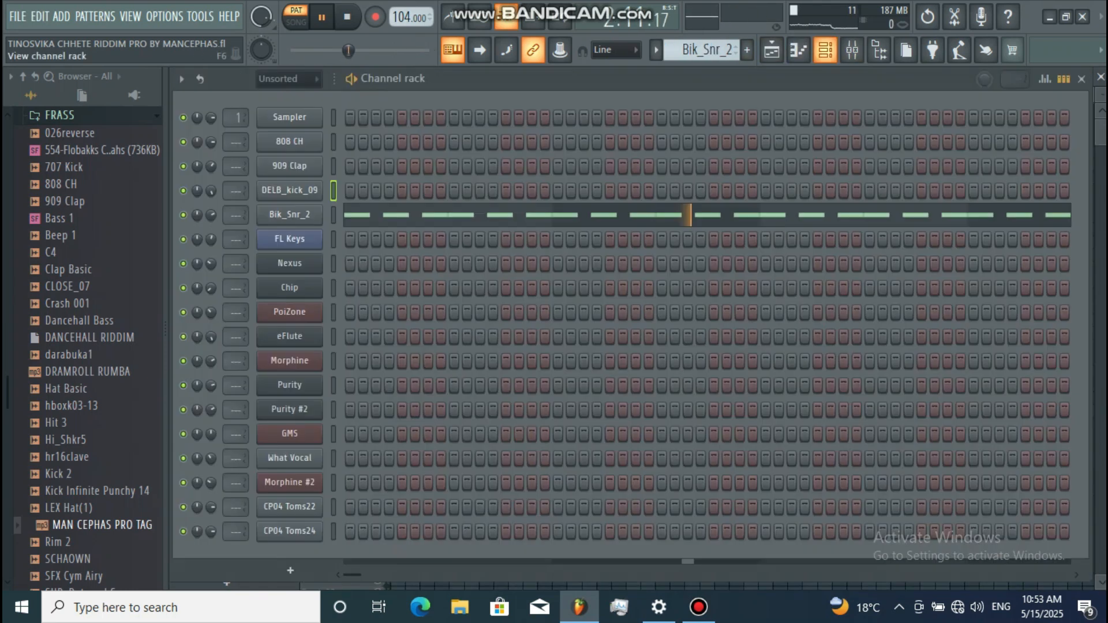
{"action": "left_click", "coordinate": [844, 215]}
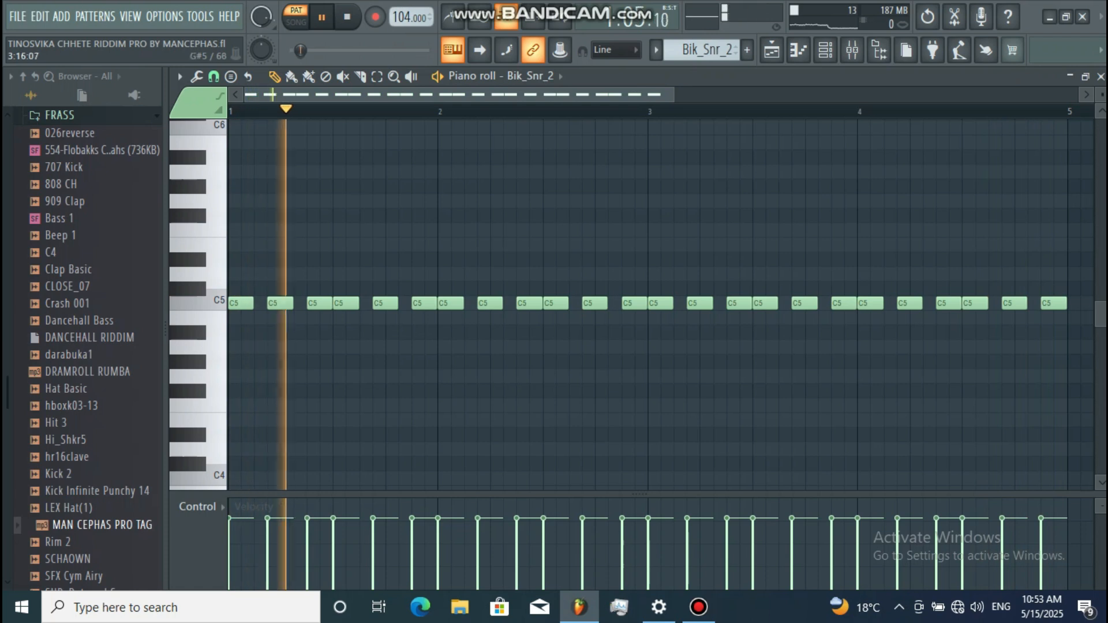
{"action": "left_click", "coordinate": [826, 50]}
- Switch playback to the FL Keys pattern and examine its short chord stabs in the piano roll
{"action": "left_click", "coordinate": [771, 50]}
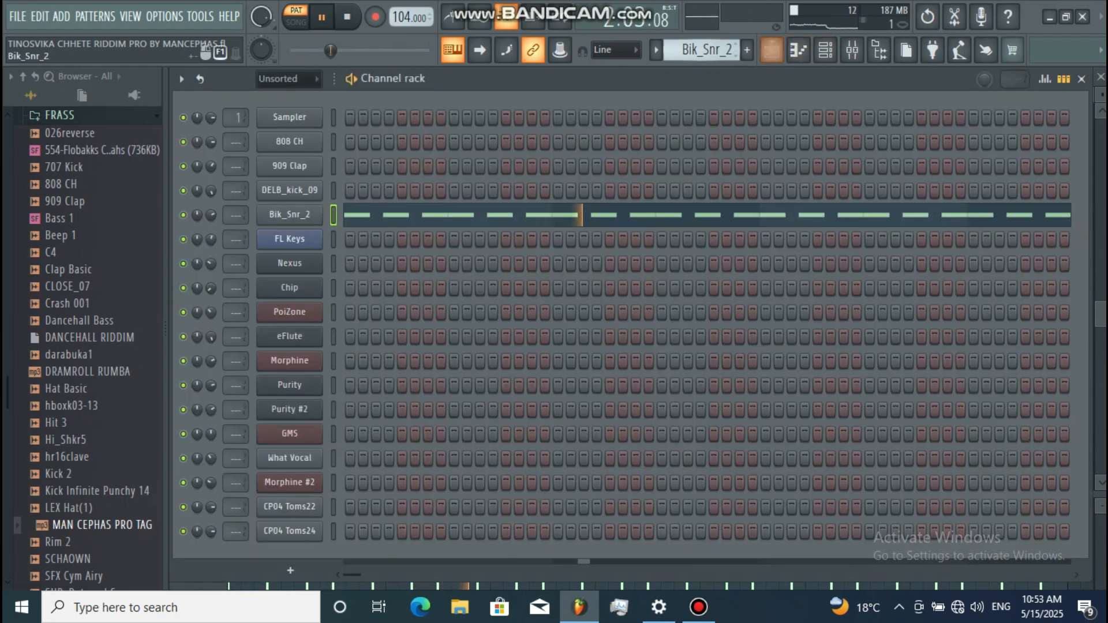
{"action": "left_click", "coordinate": [771, 51]}
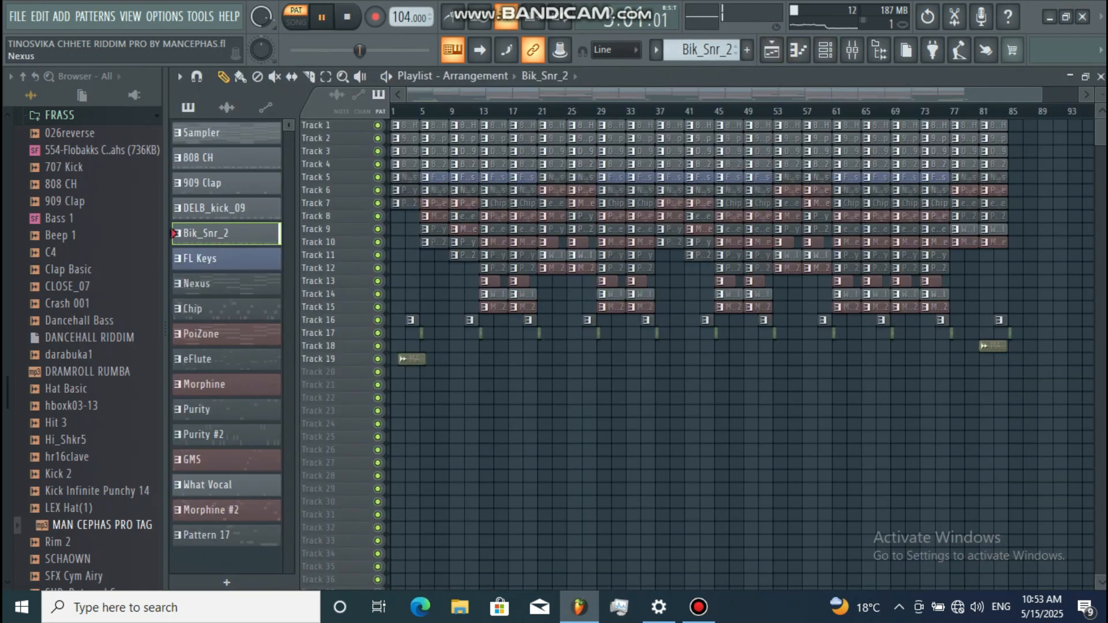
{"action": "left_click", "coordinate": [227, 258]}
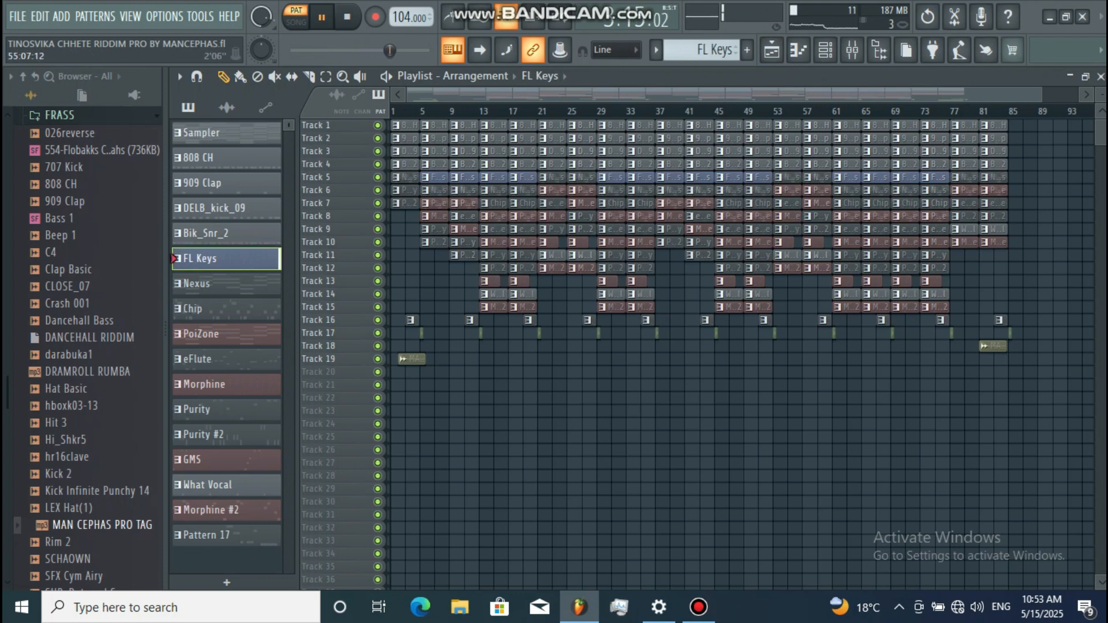
{"action": "left_click", "coordinate": [825, 50]}
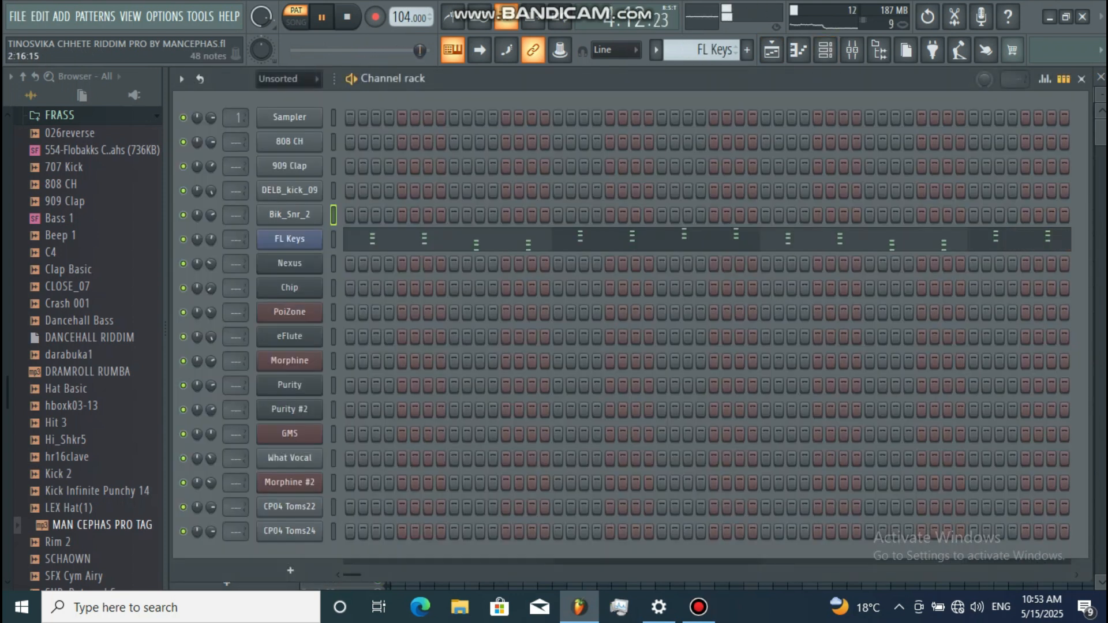
{"action": "left_click", "coordinate": [748, 239]}
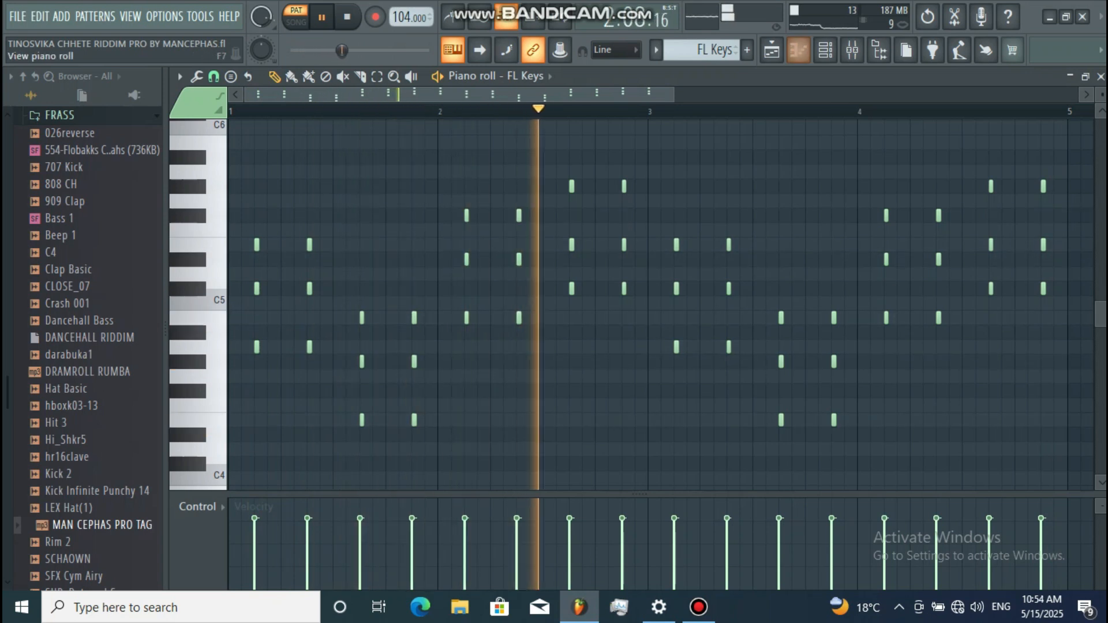
{"action": "left_click", "coordinate": [825, 51]}
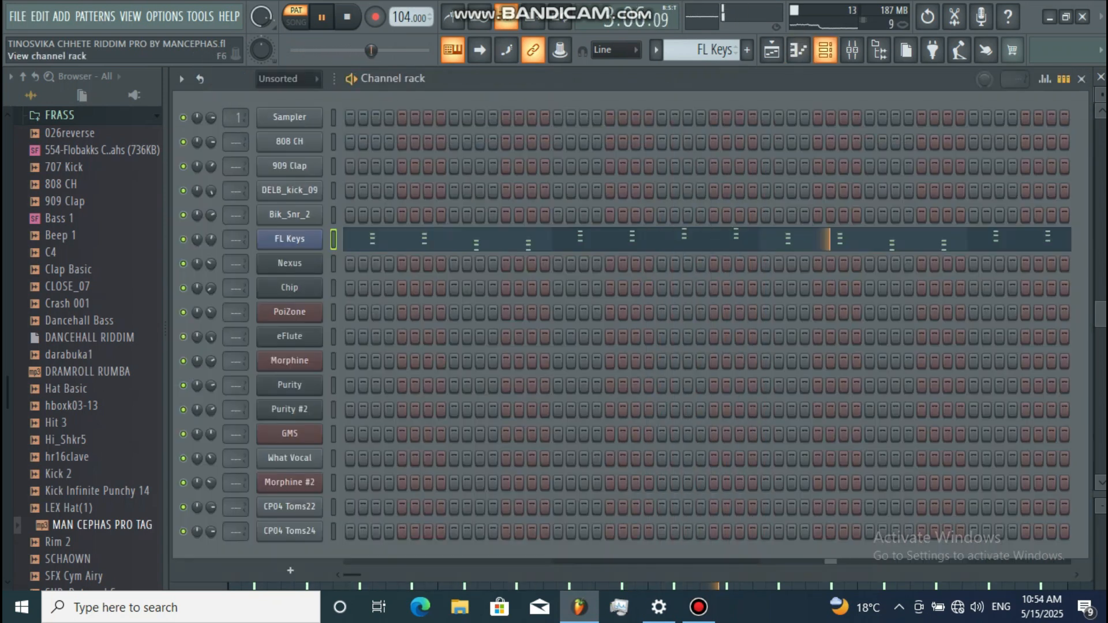
- Switch playback to the Nexus pattern, examine its sustained chords in the piano roll and show the Nexus synth's preset
{"action": "left_click", "coordinate": [771, 50]}
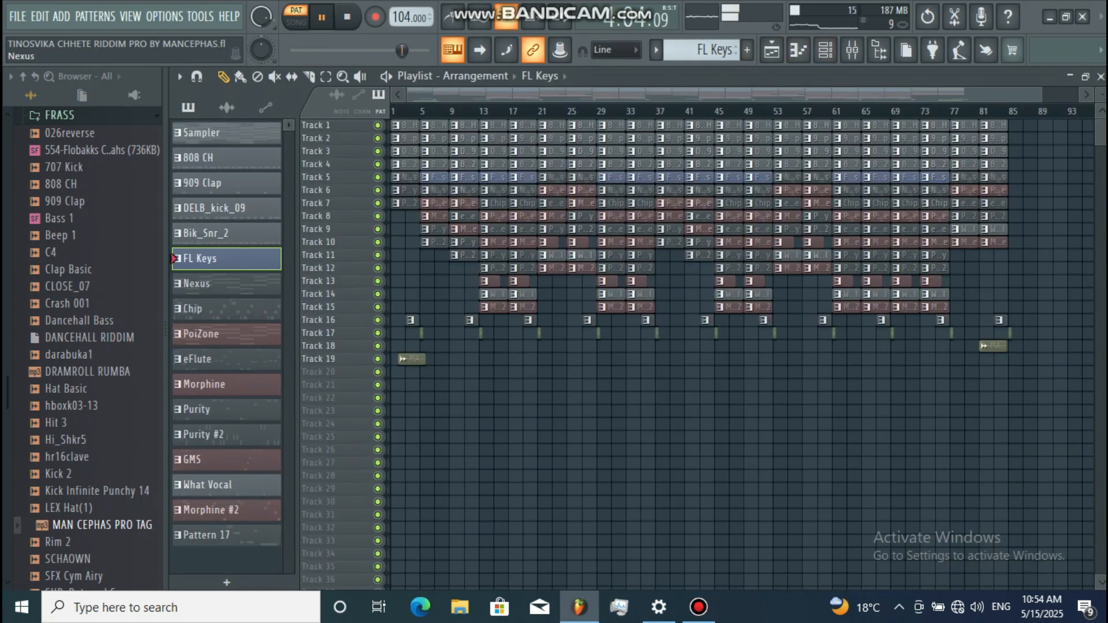
{"action": "left_click", "coordinate": [227, 284]}
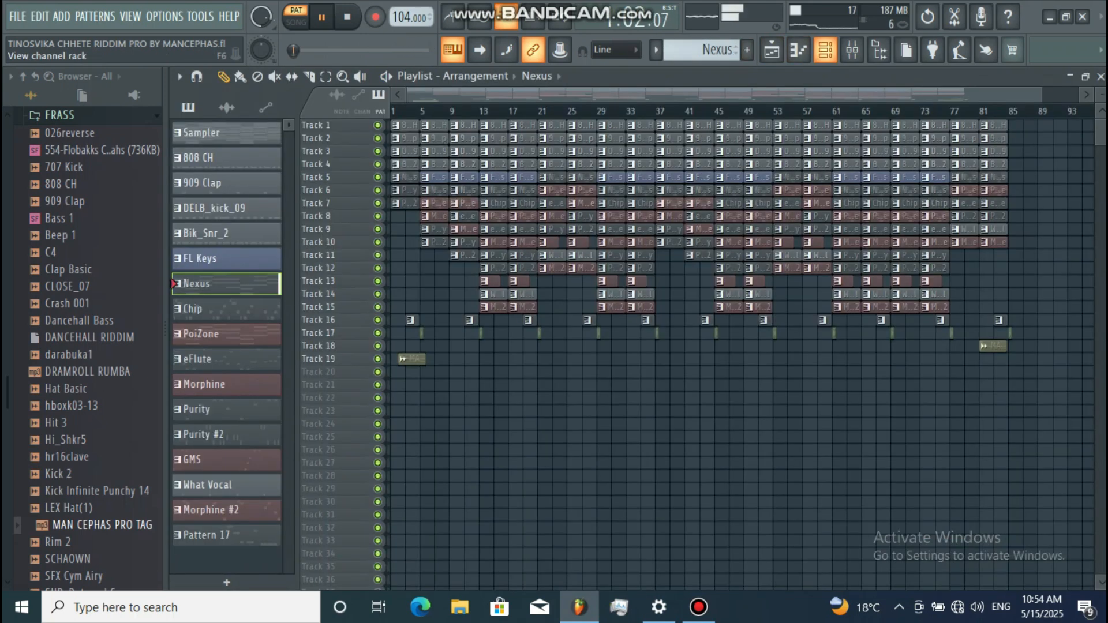
{"action": "left_click", "coordinate": [825, 51]}
{"action": "left_click", "coordinate": [805, 255]}
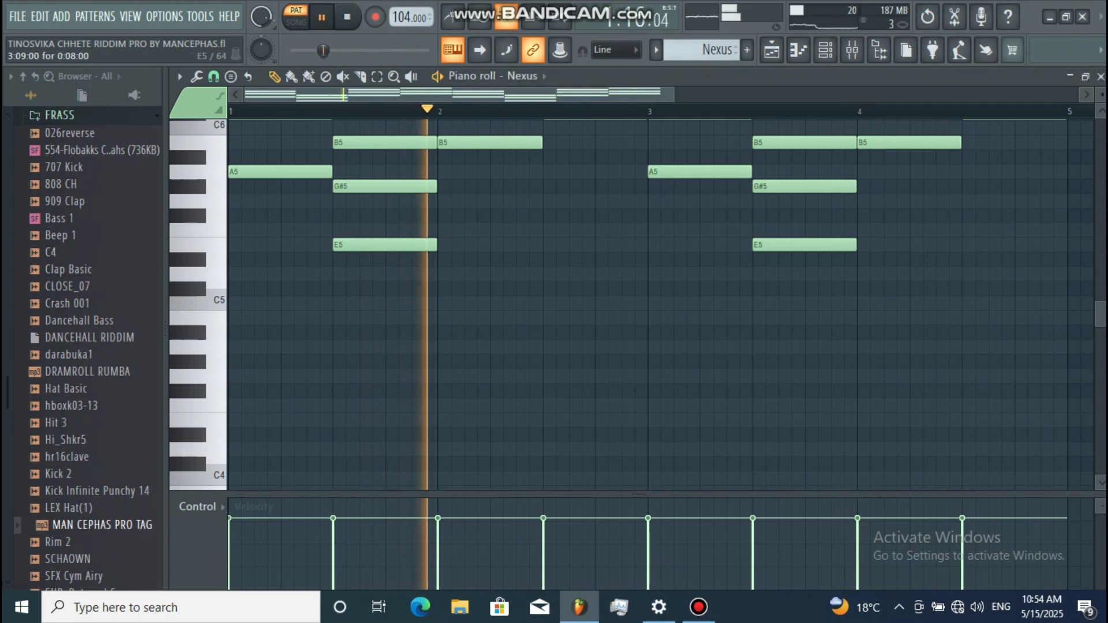
{"action": "scroll", "coordinate": [635, 306], "scroll_direction": "up", "scroll_amount": 5}
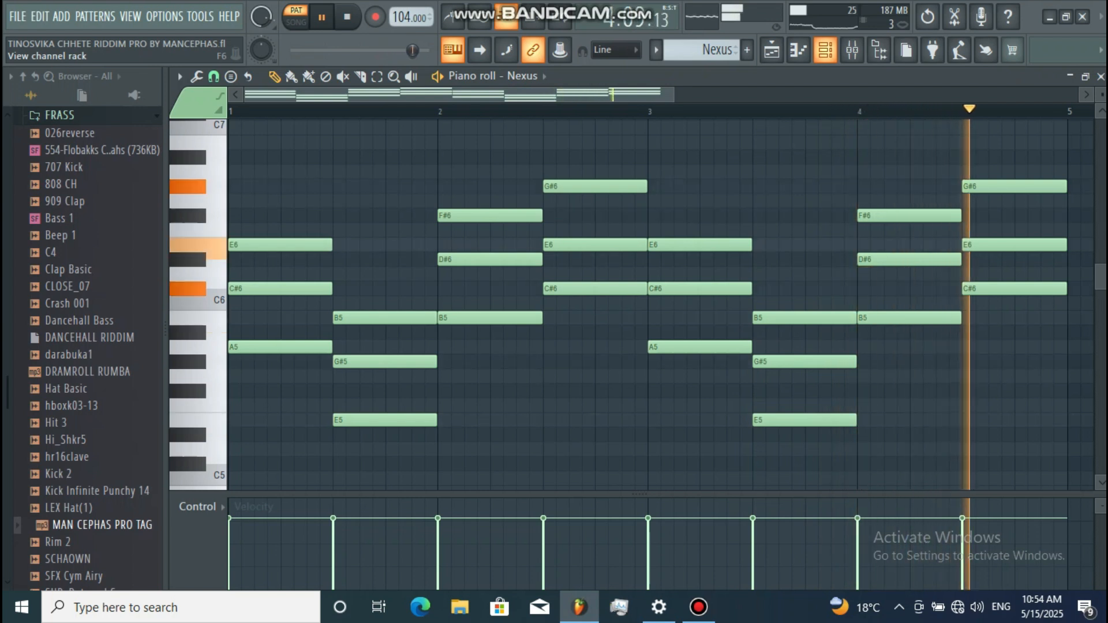
{"action": "left_click", "coordinate": [826, 50]}
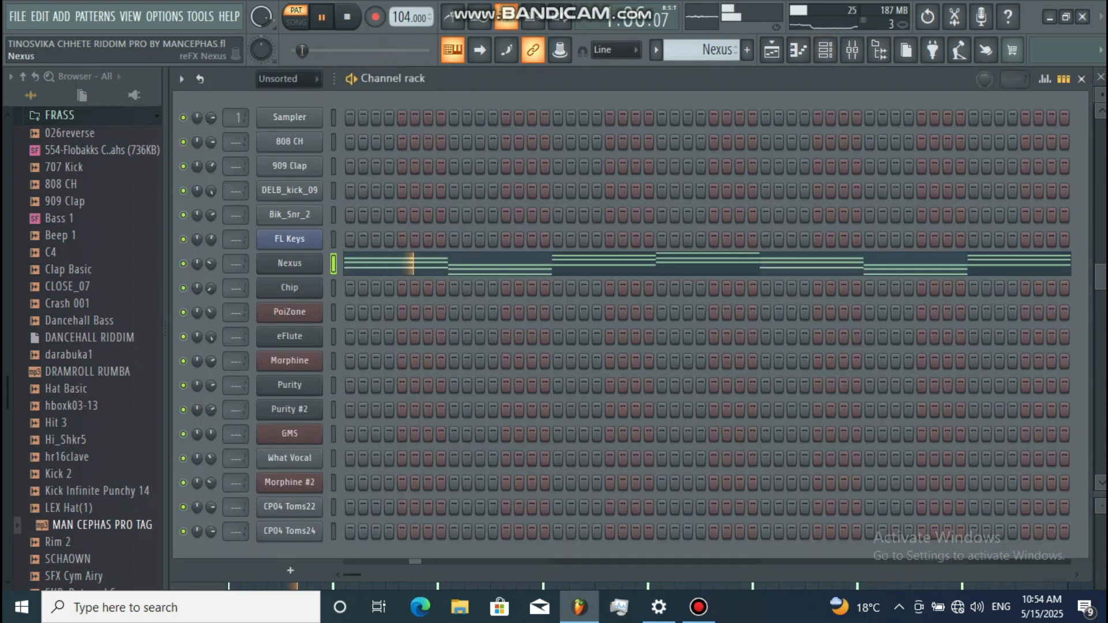
{"action": "left_click", "coordinate": [289, 263]}
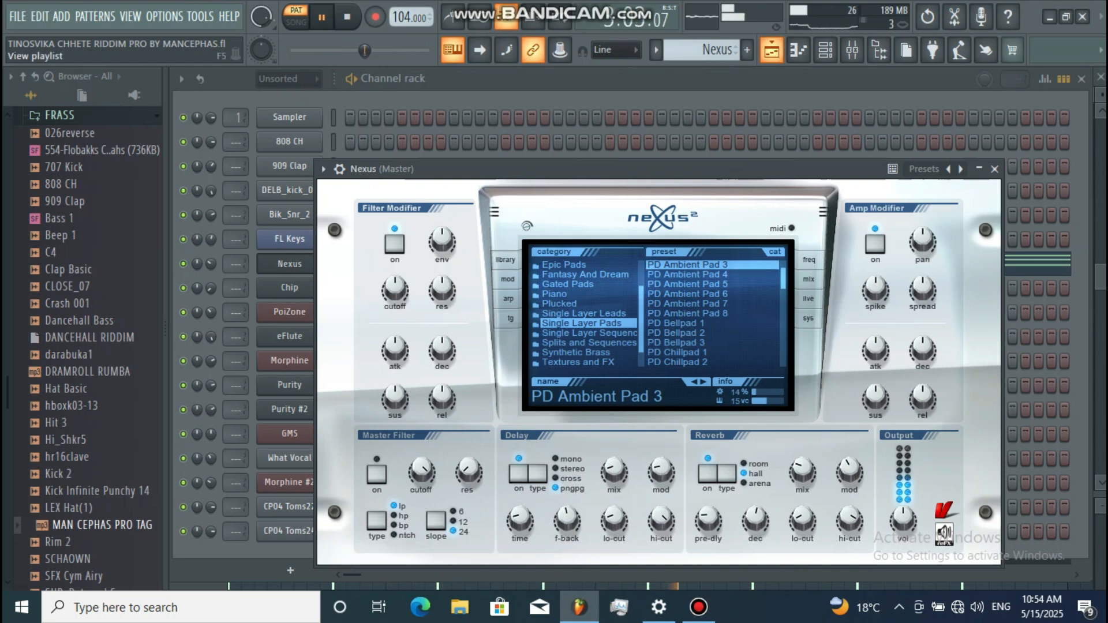
- Switch playback to the Chip pattern, examine its melody notes in the piano roll and show the Chip channel's Harmor settings
{"action": "left_click", "coordinate": [772, 49]}
{"action": "left_click", "coordinate": [196, 309]}
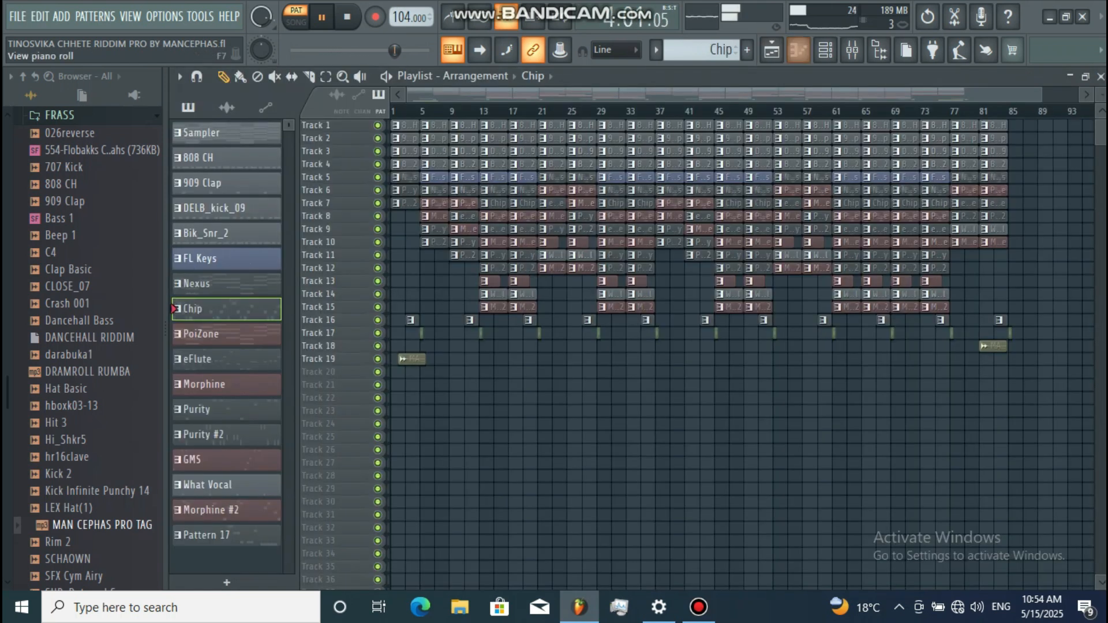
{"action": "left_click", "coordinate": [826, 50]}
{"action": "left_click", "coordinate": [508, 288]}
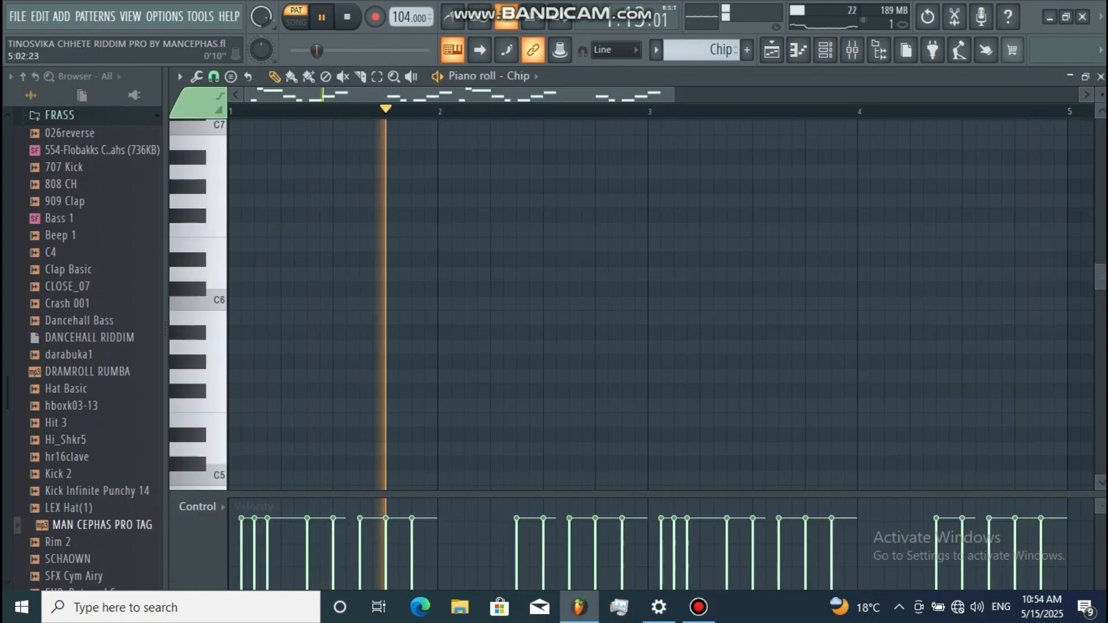
{"action": "scroll", "coordinate": [661, 305], "scroll_direction": "down", "scroll_amount": 4}
{"action": "scroll", "coordinate": [661, 304], "scroll_direction": "down", "scroll_amount": 2}
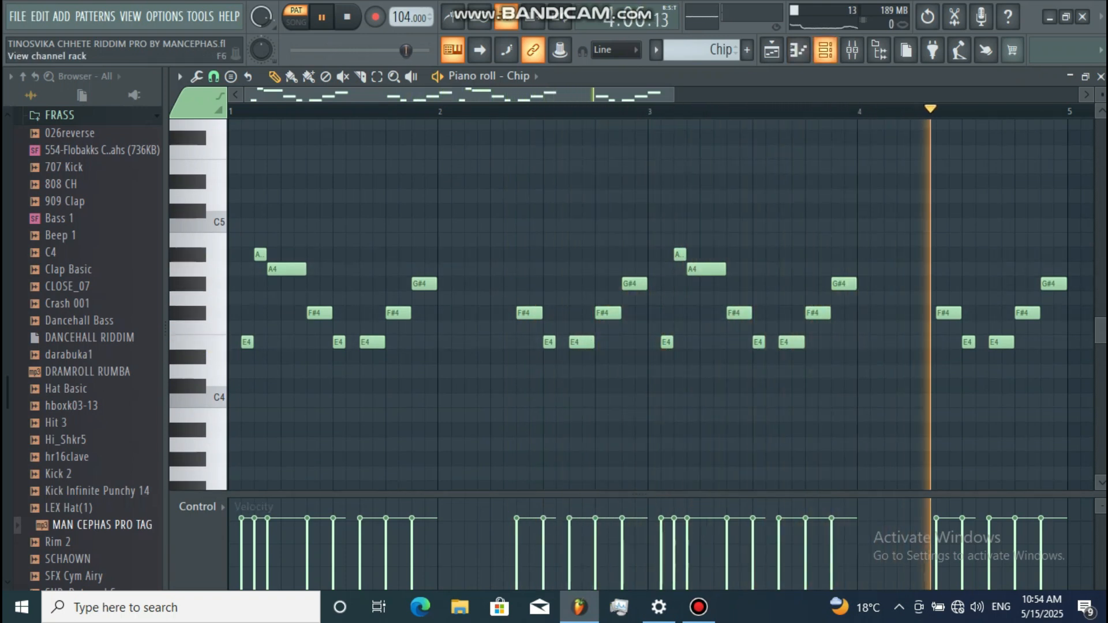
{"action": "left_click", "coordinate": [825, 50]}
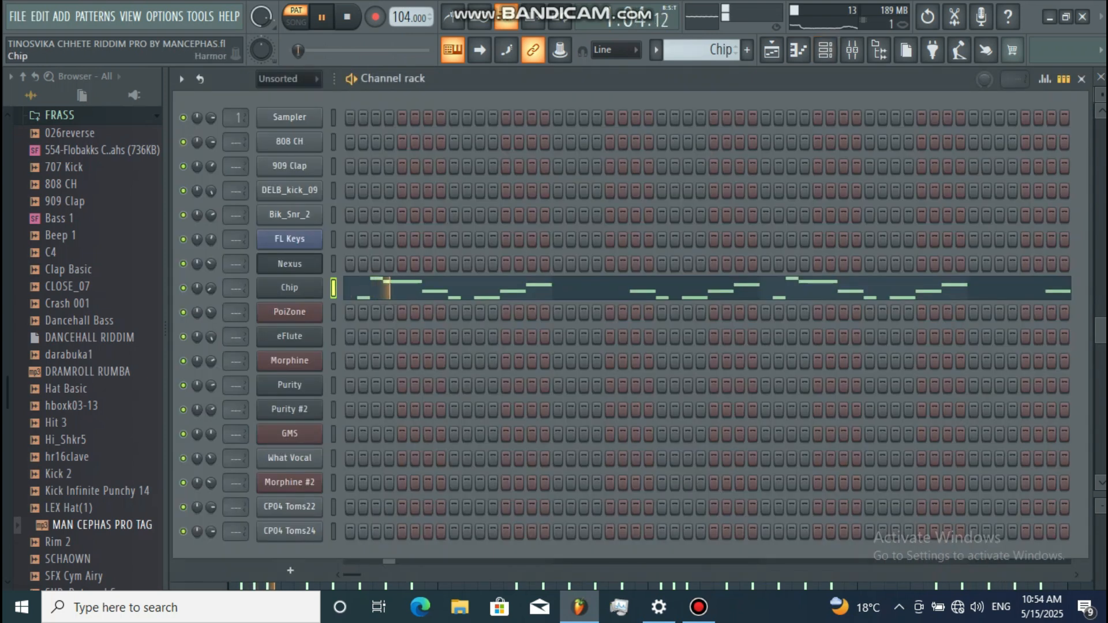
{"action": "left_click", "coordinate": [290, 288]}
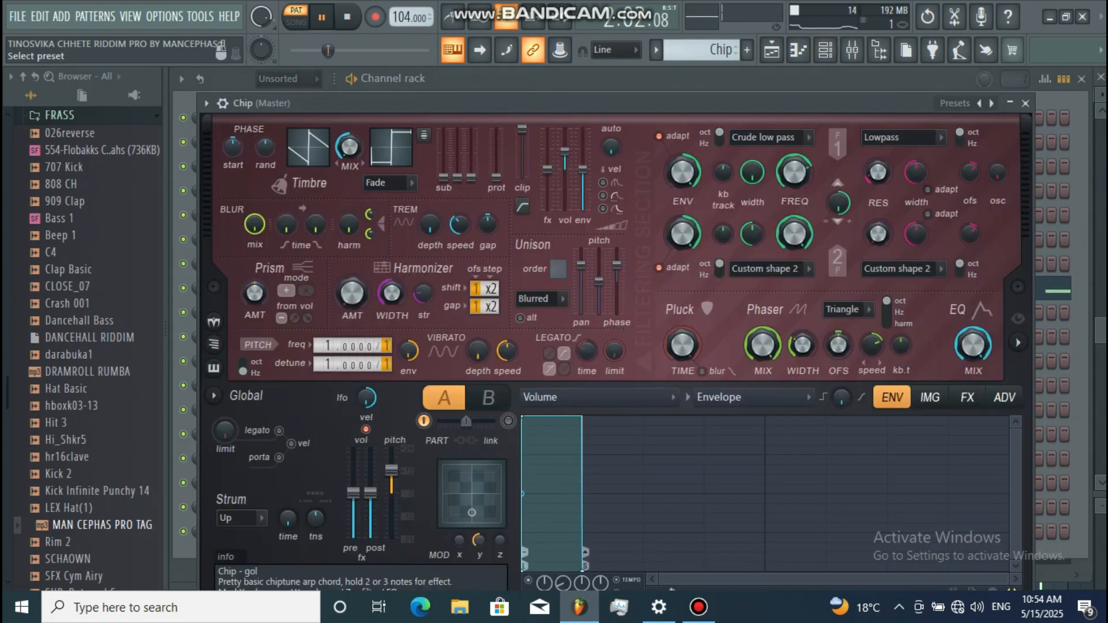
- Show the Harmor preset list for the Chip channel with the Chip arp preset, and close it
{"action": "left_click", "coordinate": [955, 103]}
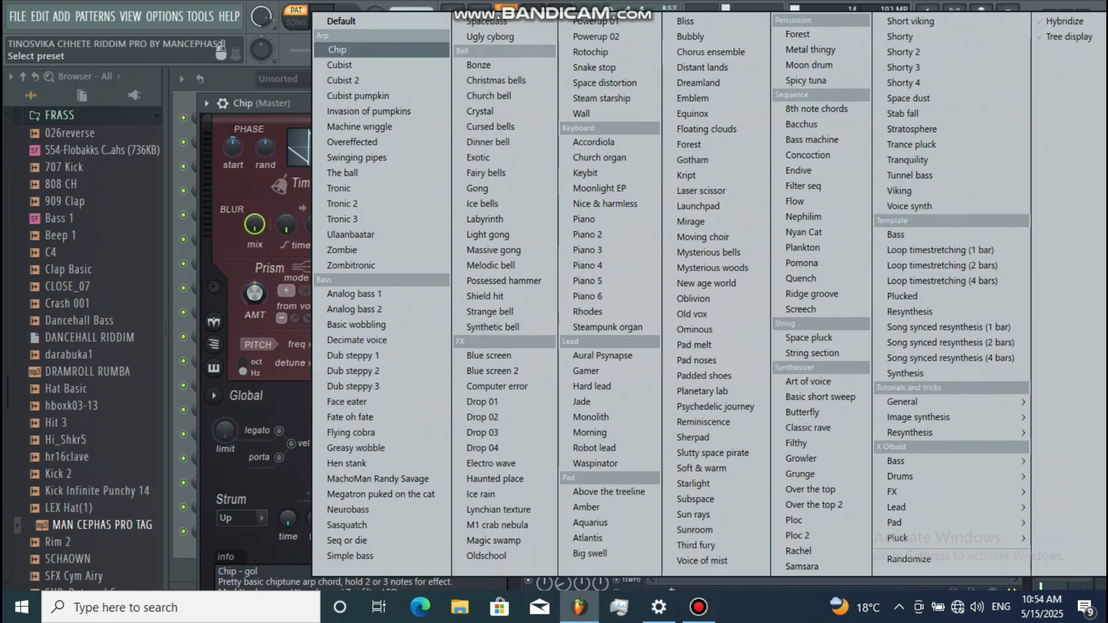
{"action": "left_click", "coordinate": [231, 80]}
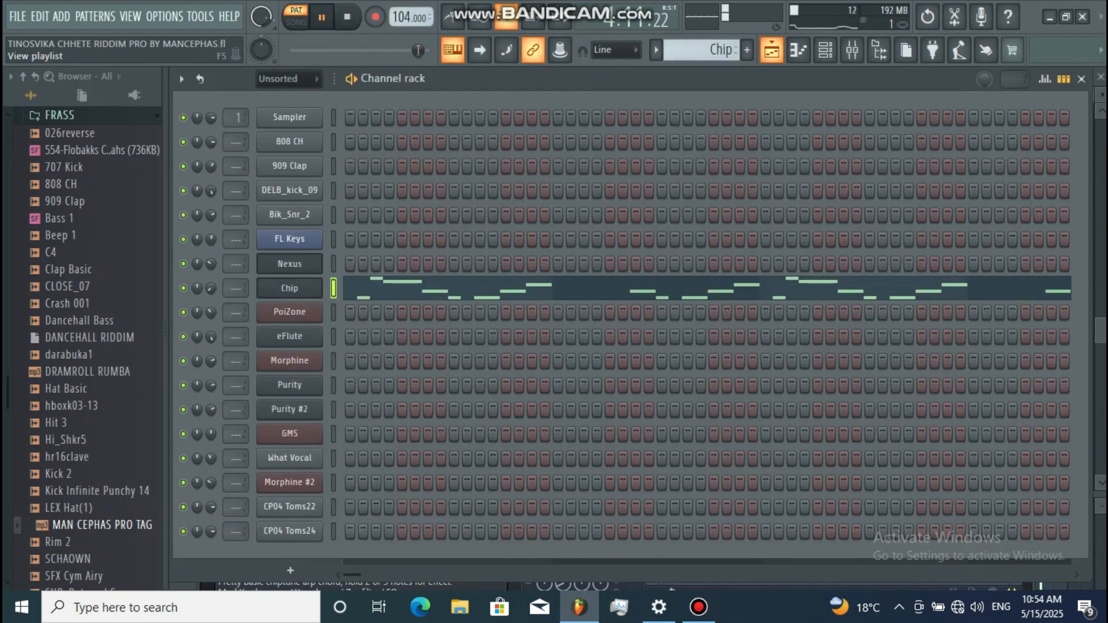
- Switch playback to the PoiZone pattern and examine its sustained chords in the piano roll
{"action": "left_click", "coordinate": [772, 50]}
{"action": "left_click", "coordinate": [226, 334]}
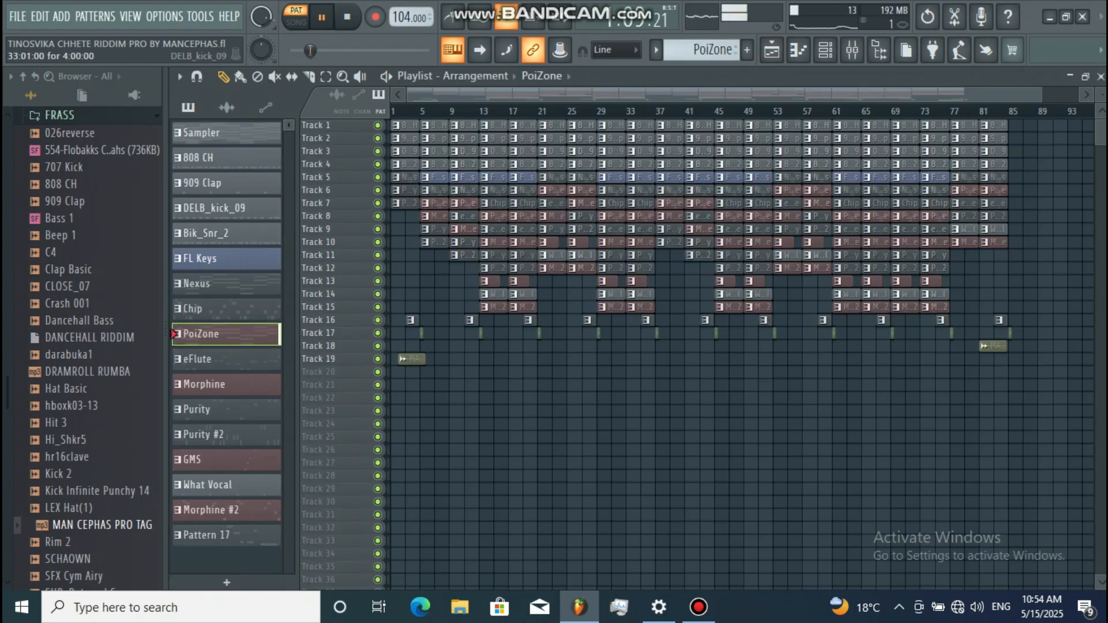
{"action": "left_click", "coordinate": [826, 49]}
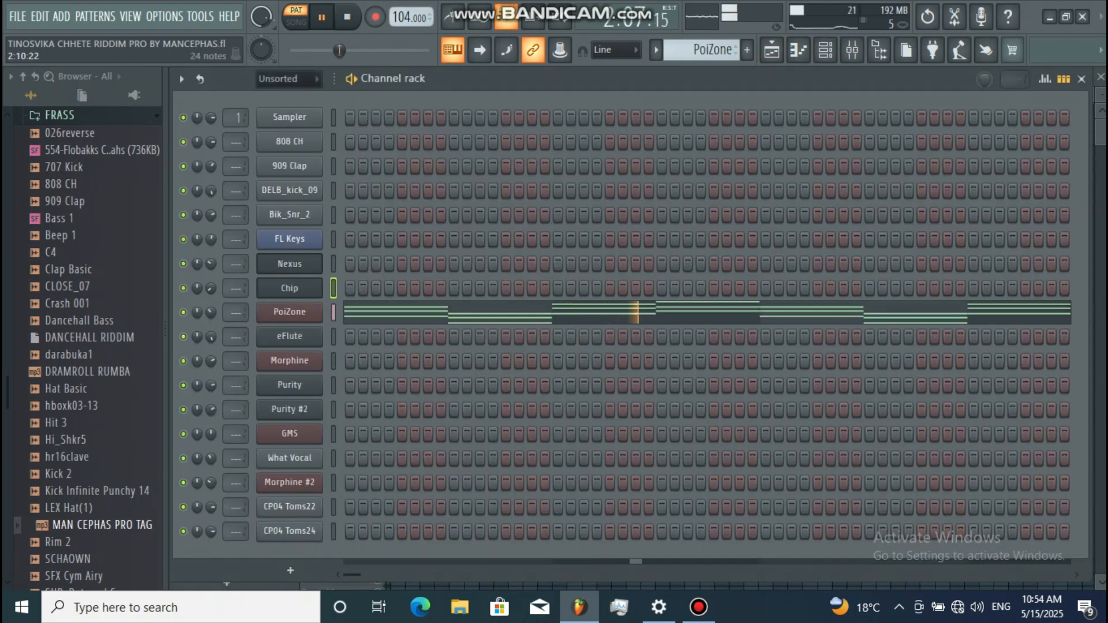
{"action": "left_click", "coordinate": [845, 312]}
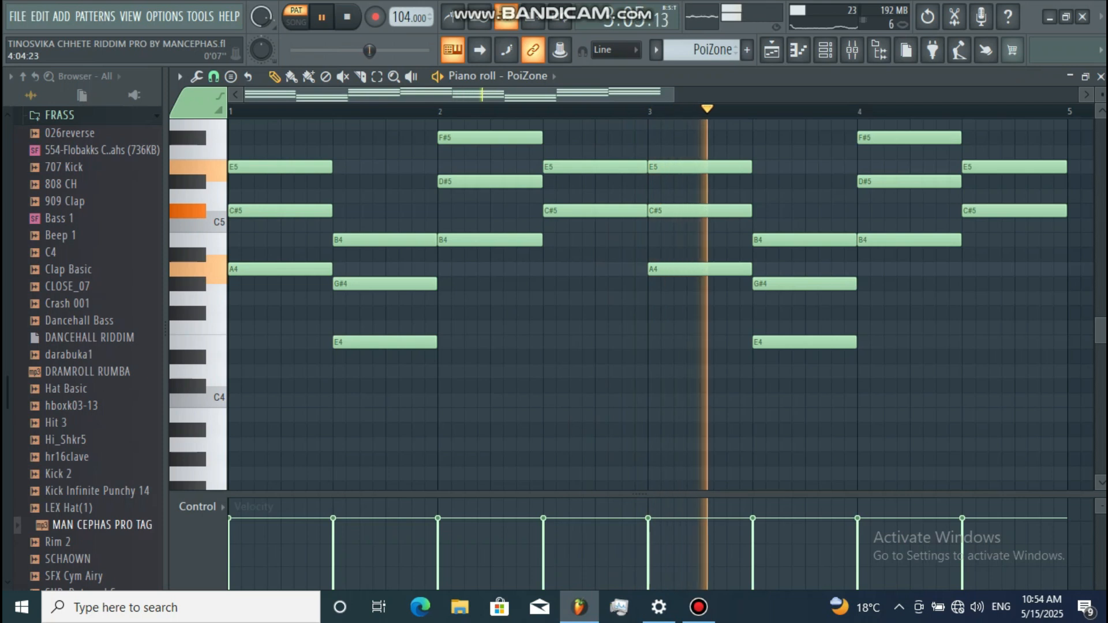
{"action": "scroll", "coordinate": [658, 305], "scroll_direction": "up", "scroll_amount": 1}
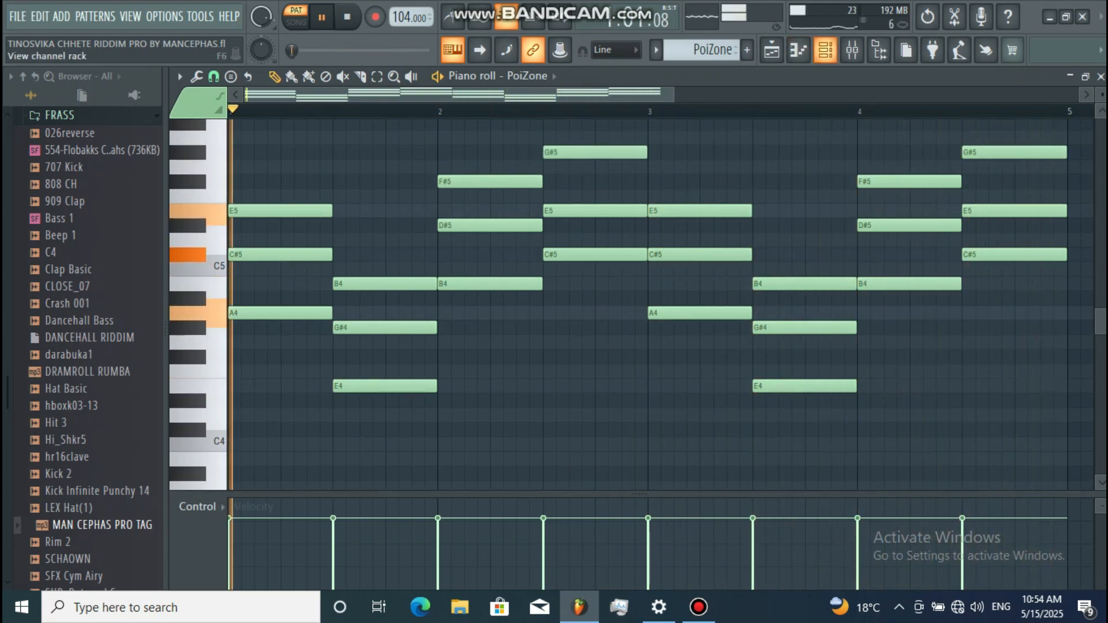
- Load the PAD Vintage Strings 2 preset from the Xenos Soundworks bank in the PoiZone synth and close the synth
{"action": "left_click", "coordinate": [852, 50]}
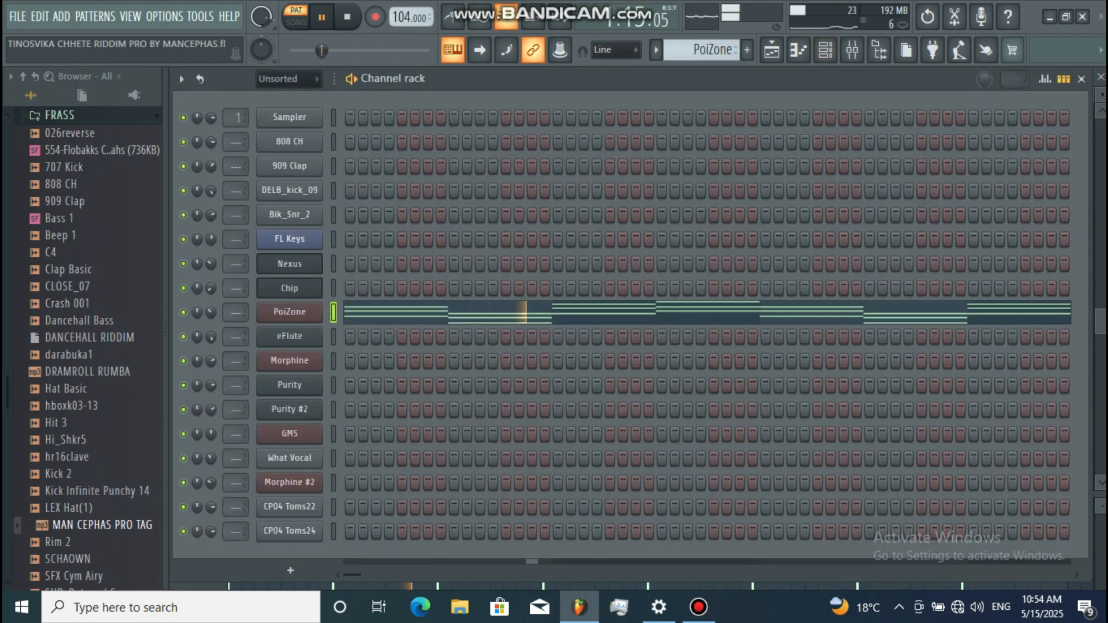
{"action": "left_click", "coordinate": [289, 312]}
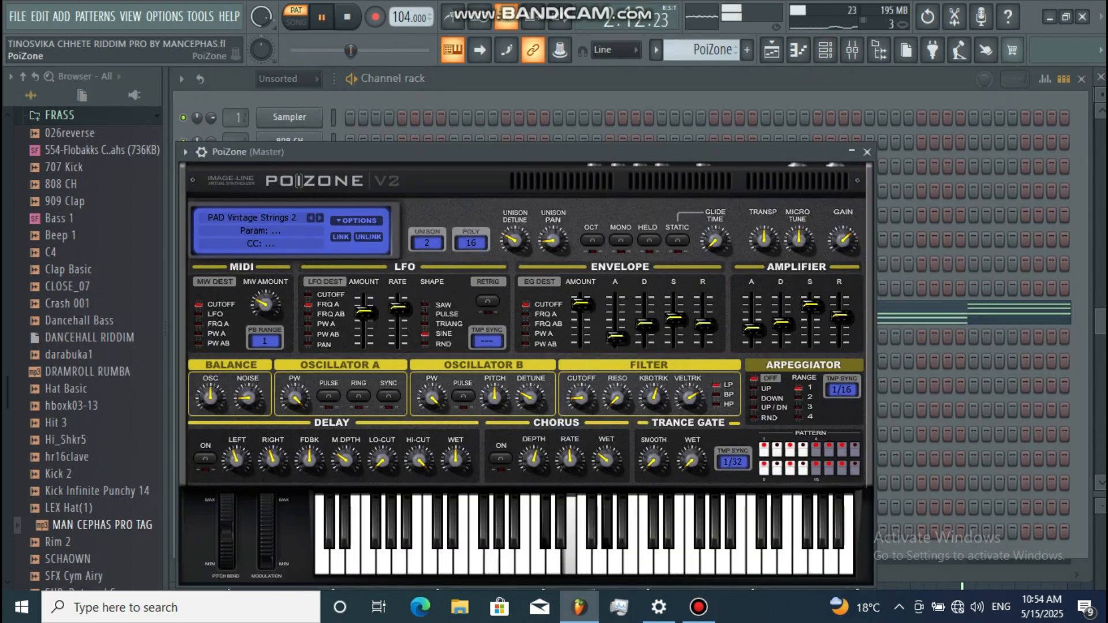
{"action": "left_click", "coordinate": [253, 217]}
{"action": "left_click", "coordinate": [428, 284]}
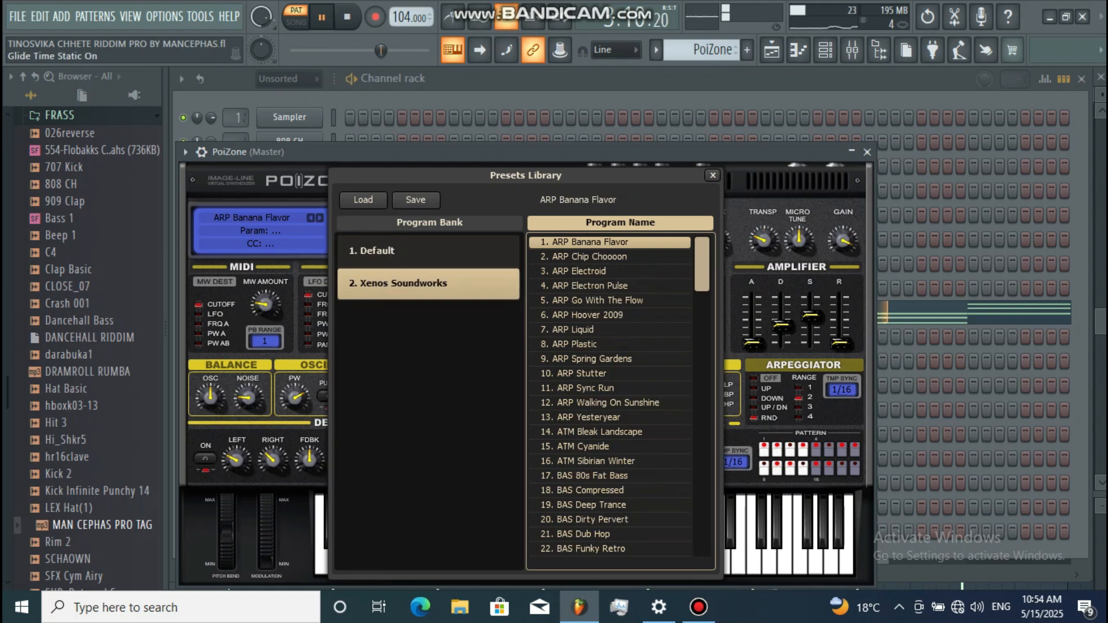
{"action": "left_click_drag", "start_coordinate": [701, 283], "coordinate": [688, 520]}
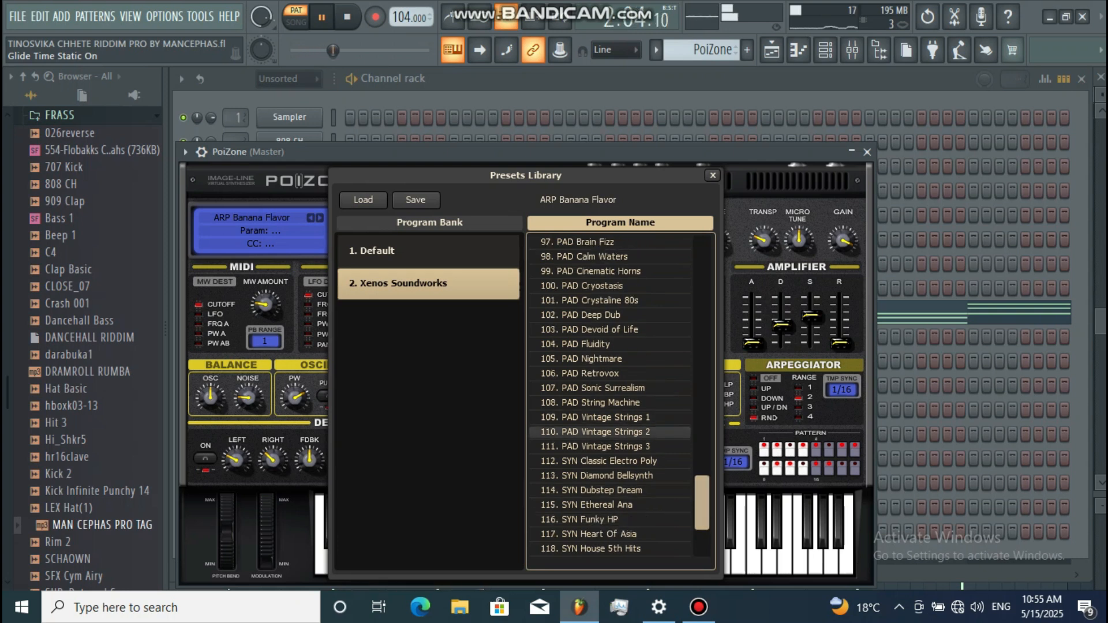
{"action": "left_click", "coordinate": [612, 432]}
{"action": "left_click", "coordinate": [867, 152]}
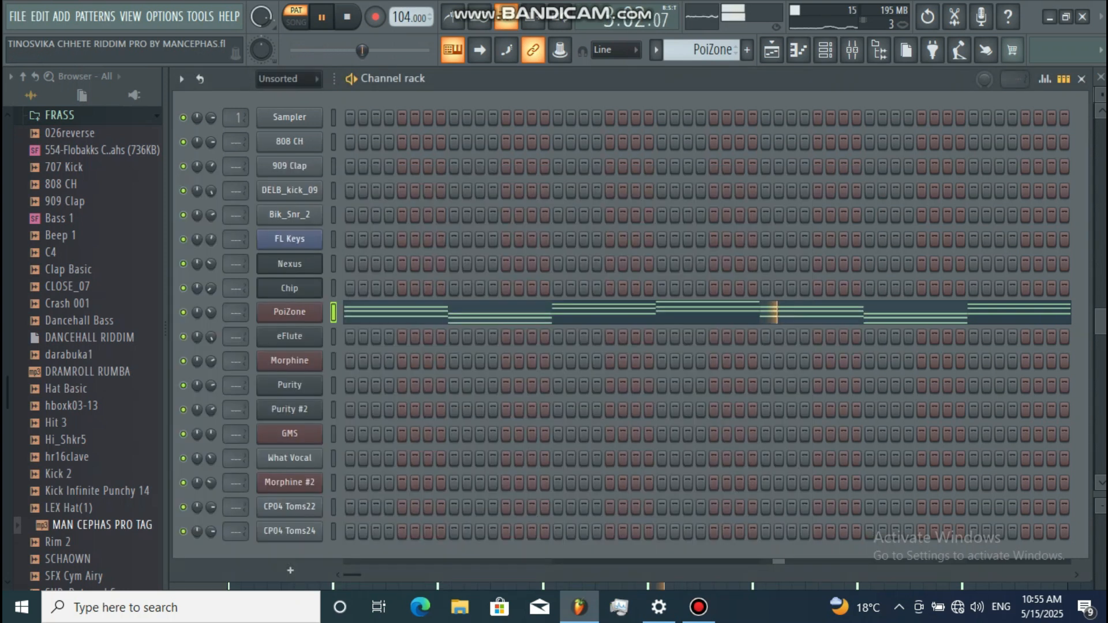
- Switch playback to the eFlute pattern and examine its melody notes in the piano roll
{"action": "left_click", "coordinate": [772, 49]}
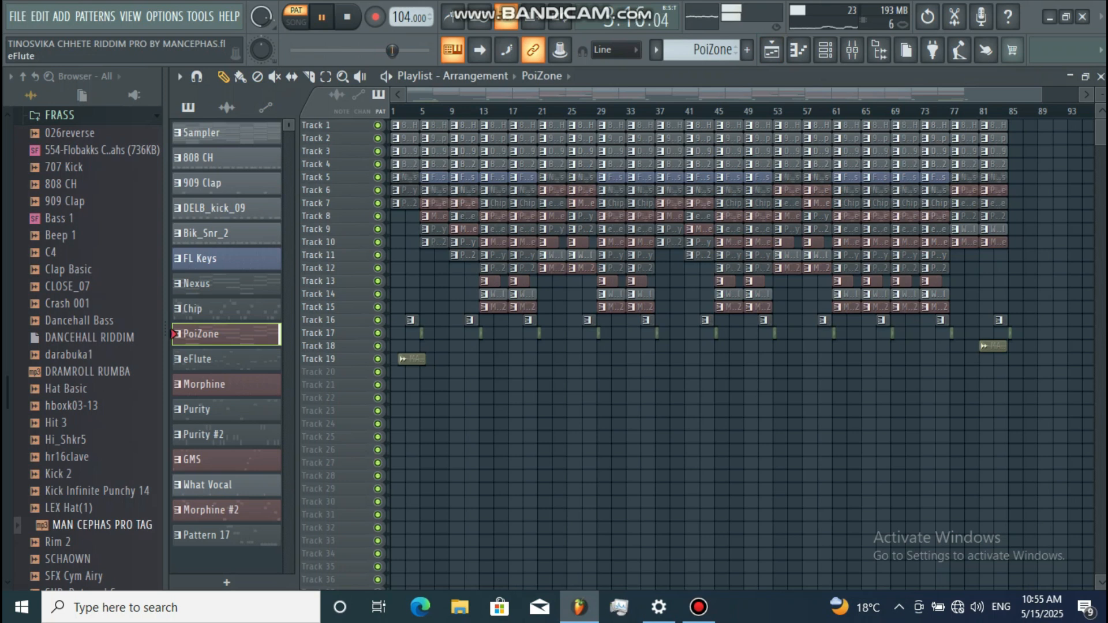
{"action": "left_click", "coordinate": [225, 359]}
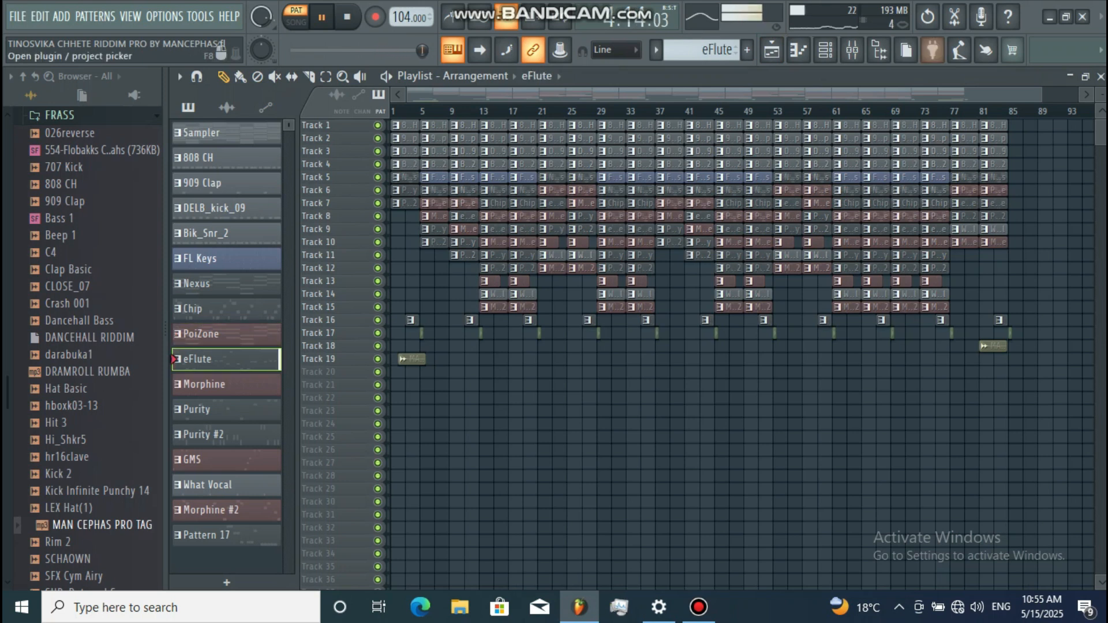
{"action": "left_click", "coordinate": [826, 50]}
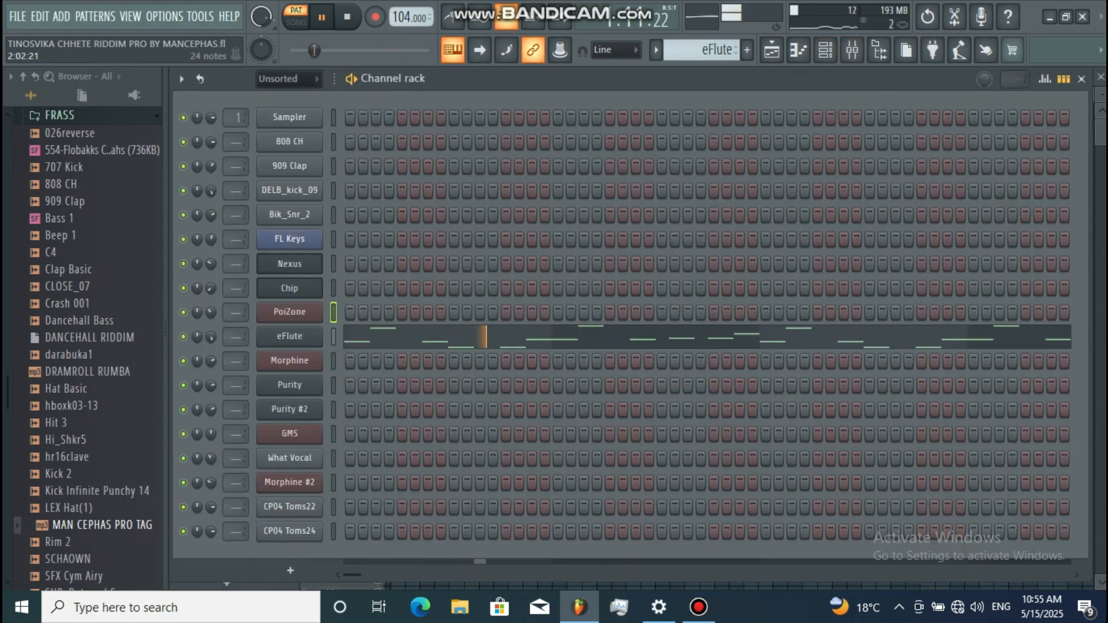
{"action": "left_click", "coordinate": [576, 337]}
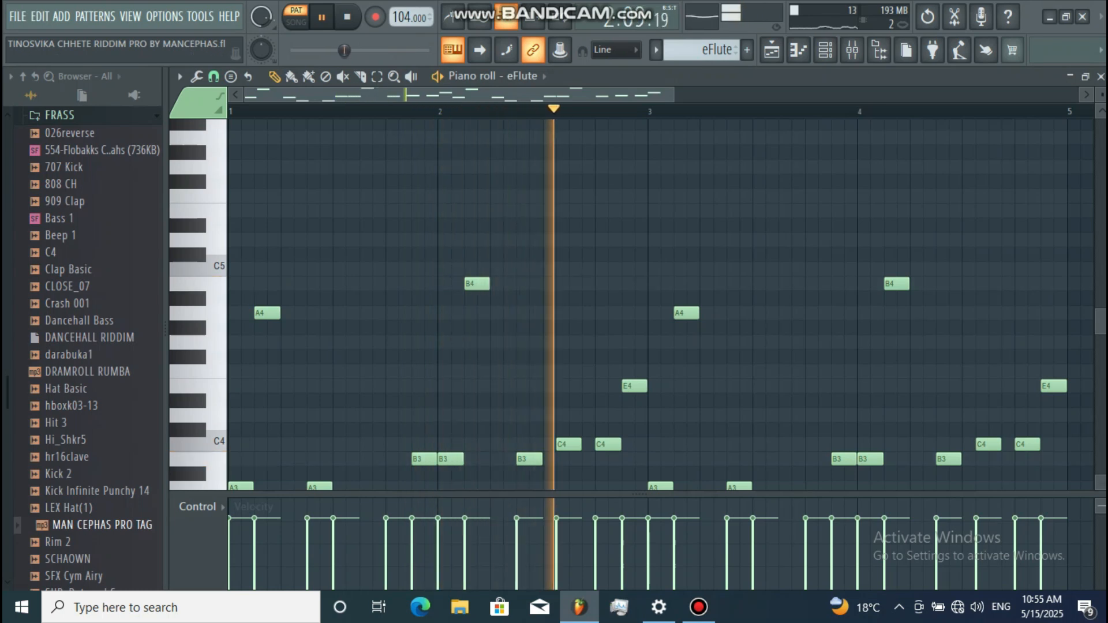
{"action": "scroll", "coordinate": [658, 305], "scroll_direction": "down", "scroll_amount": 3}
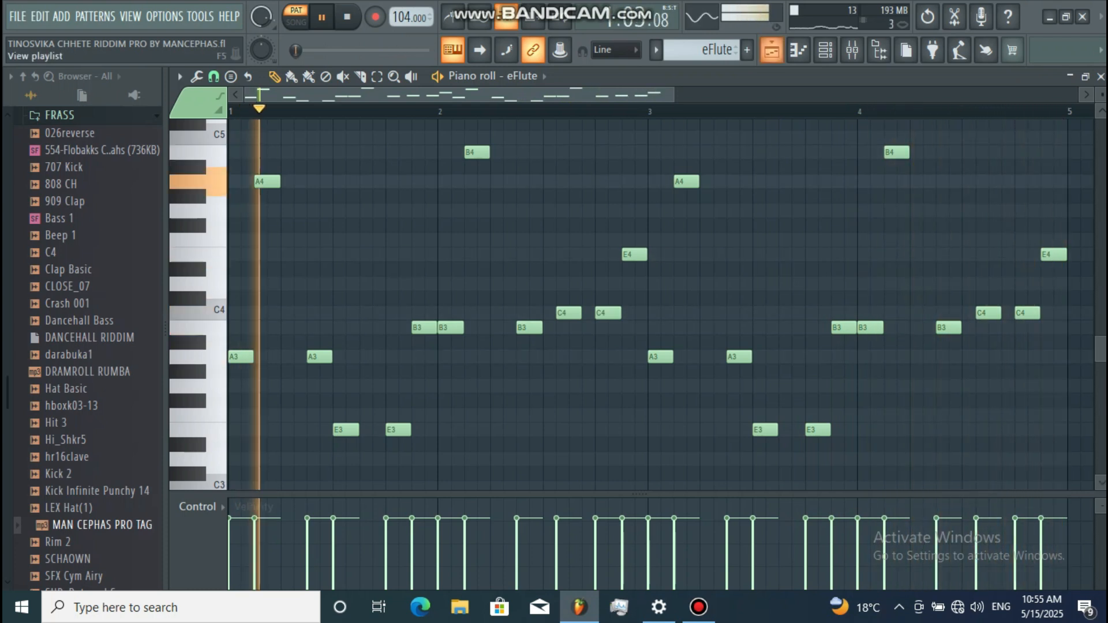
- Show the eFlute channel's Fruity DX10 settings and its list of presets
{"action": "left_click", "coordinate": [825, 51]}
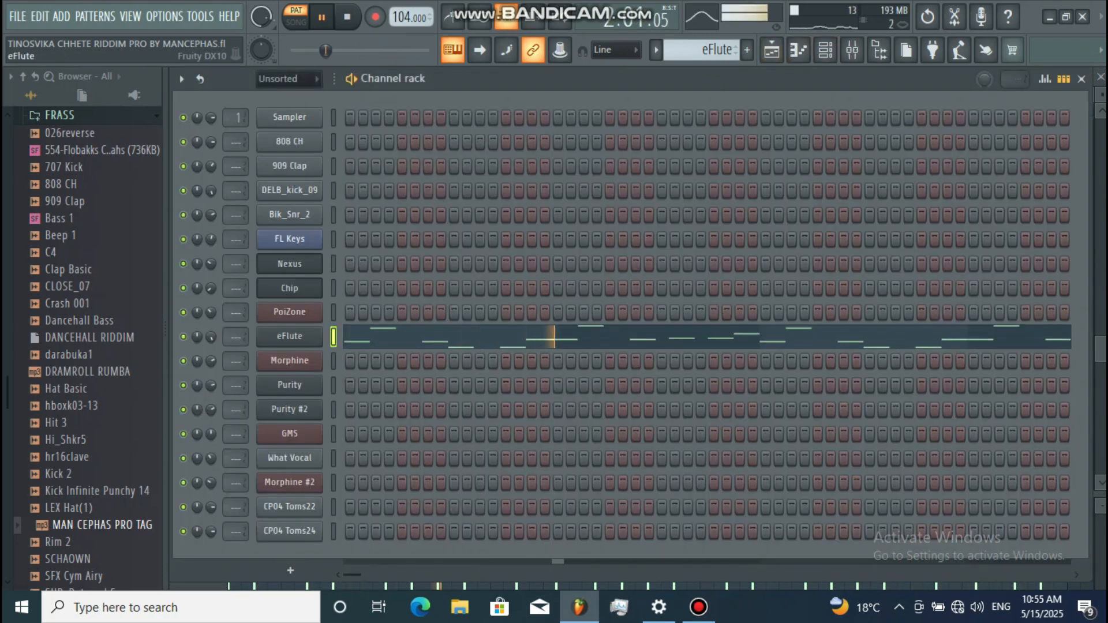
{"action": "left_click", "coordinate": [290, 336]}
{"action": "left_click", "coordinate": [558, 173]}
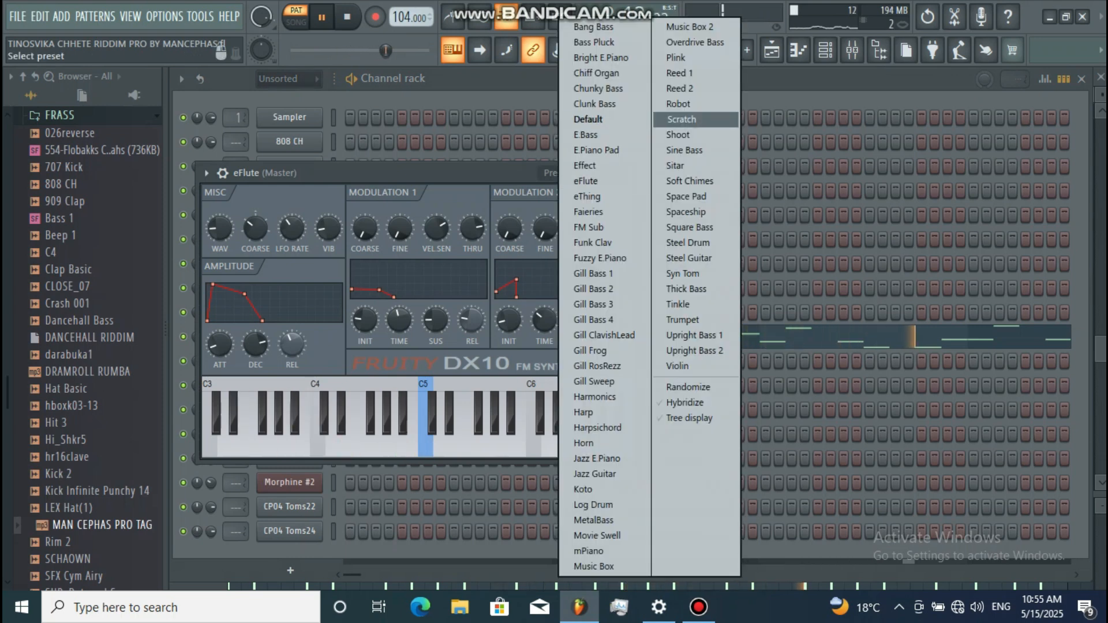
- Switch playback to the Morphine pattern and examine its short offbeat chords in the piano roll
{"action": "left_click", "coordinate": [772, 50]}
{"action": "left_click", "coordinate": [226, 384]}
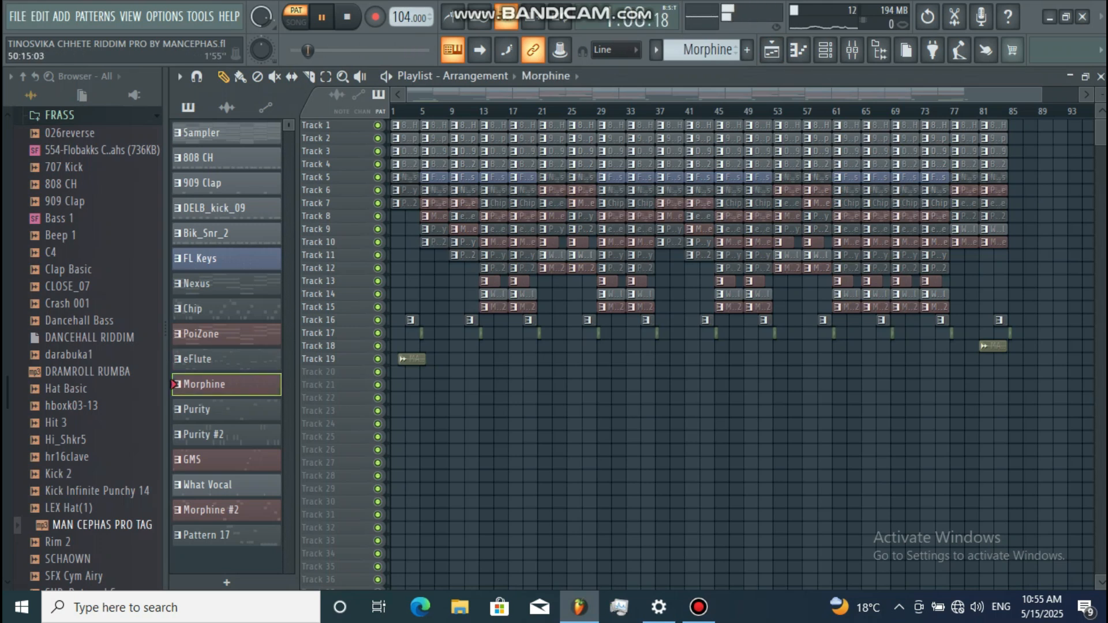
{"action": "left_click", "coordinate": [826, 50]}
{"action": "left_click", "coordinate": [581, 361]}
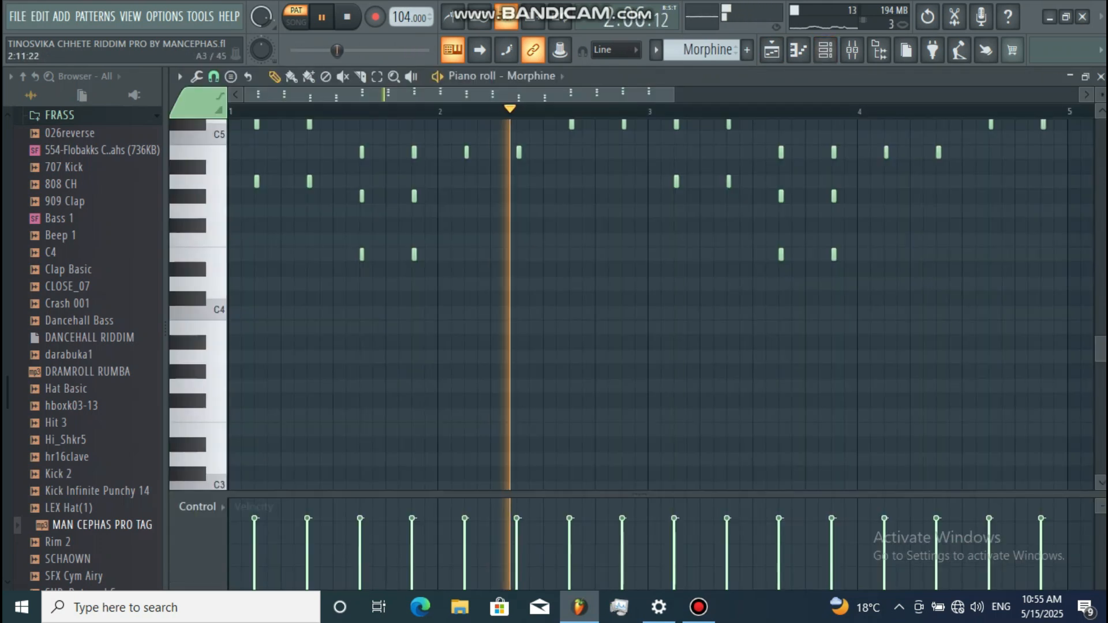
{"action": "scroll", "coordinate": [661, 305], "scroll_direction": "up", "scroll_amount": 6}
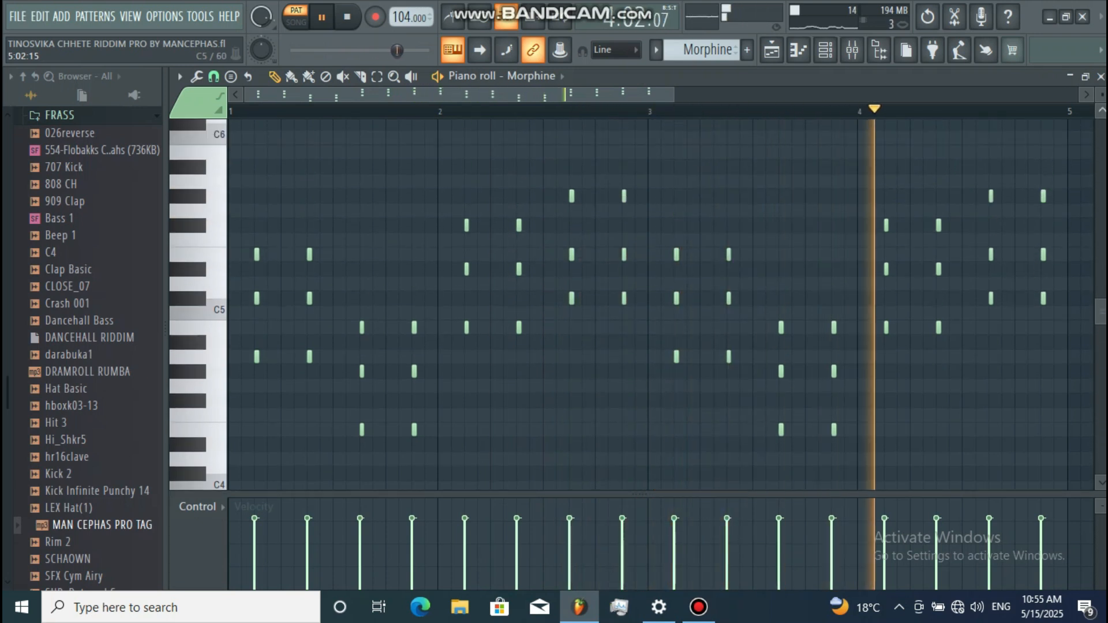
- Load the STR Acoustic Guitar NUC preset from the (03) Strings bank in the Morphine synth
{"action": "left_click", "coordinate": [826, 50]}
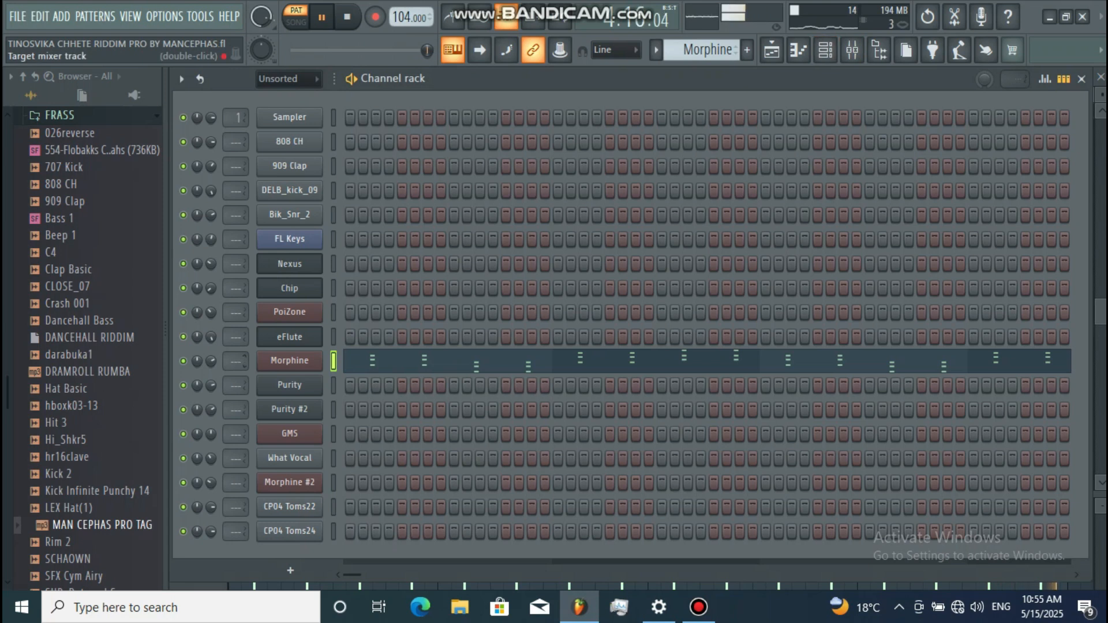
{"action": "left_click", "coordinate": [290, 360]}
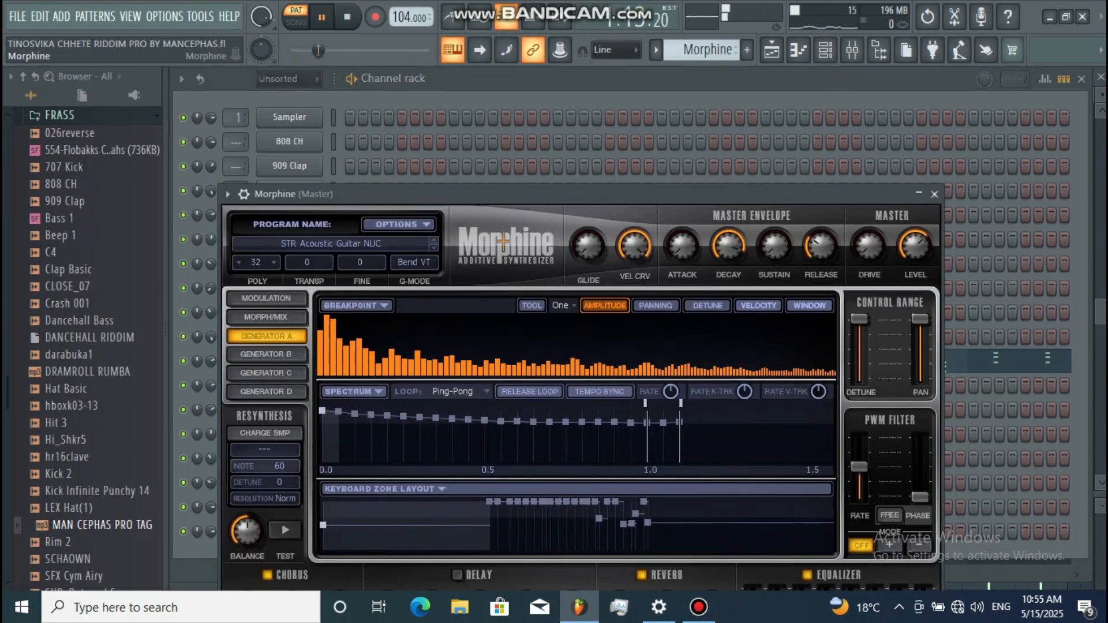
{"action": "left_click", "coordinate": [331, 244]}
{"action": "left_click", "coordinate": [473, 359]}
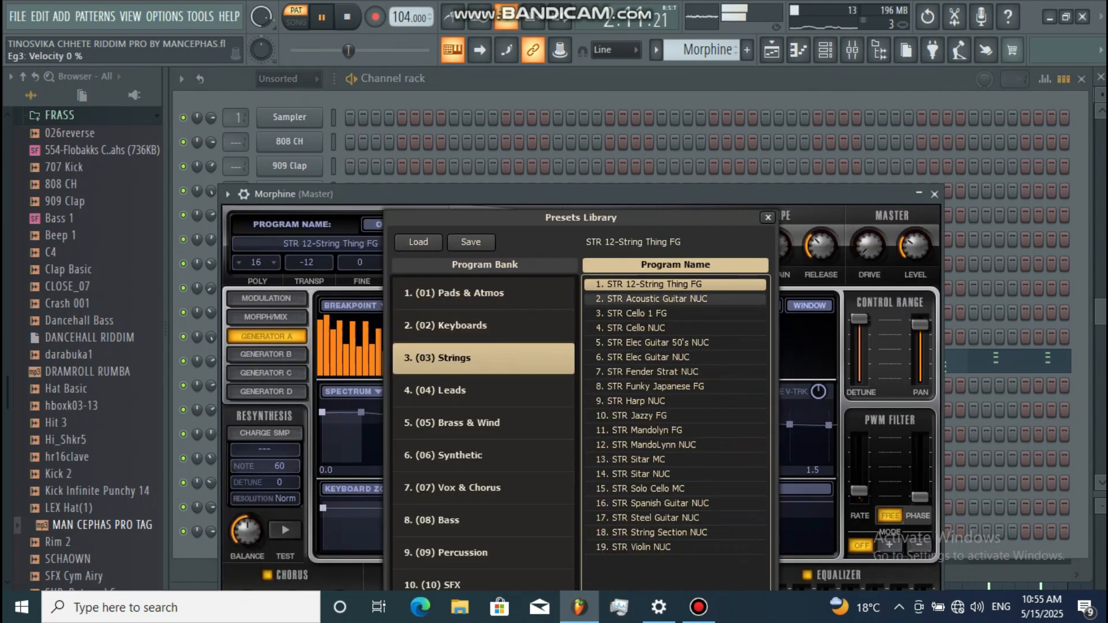
{"action": "left_click", "coordinate": [652, 299]}
- Switch playback to the Purity pattern, examine its paired notes in the piano roll and show the Purity instrument's Clean Mute Dly preset
{"action": "left_click", "coordinate": [771, 50]}
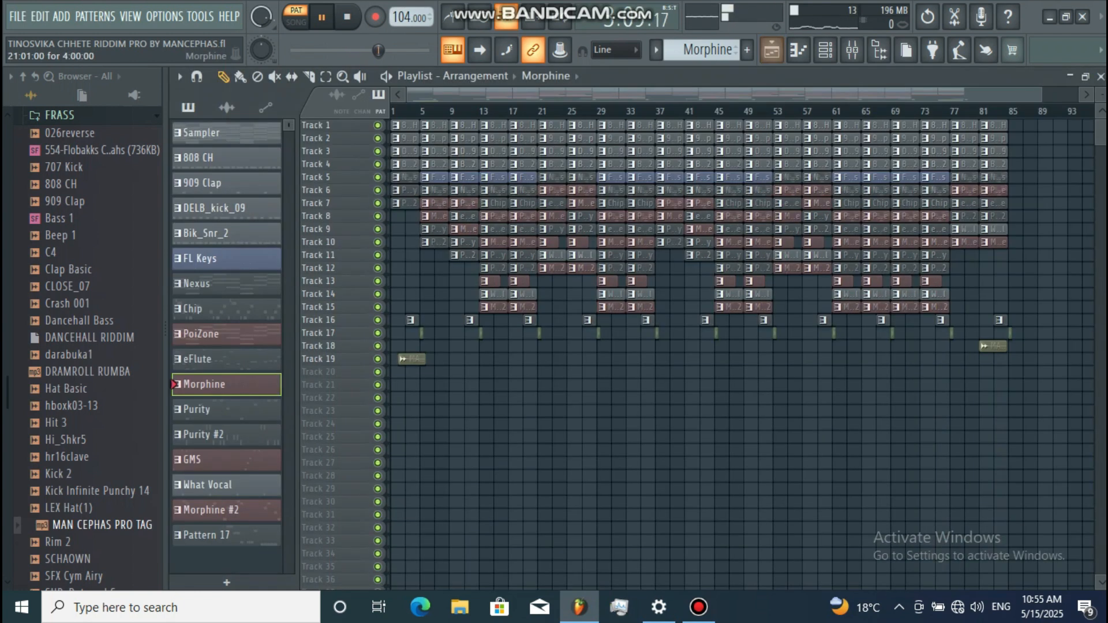
{"action": "left_click", "coordinate": [226, 410]}
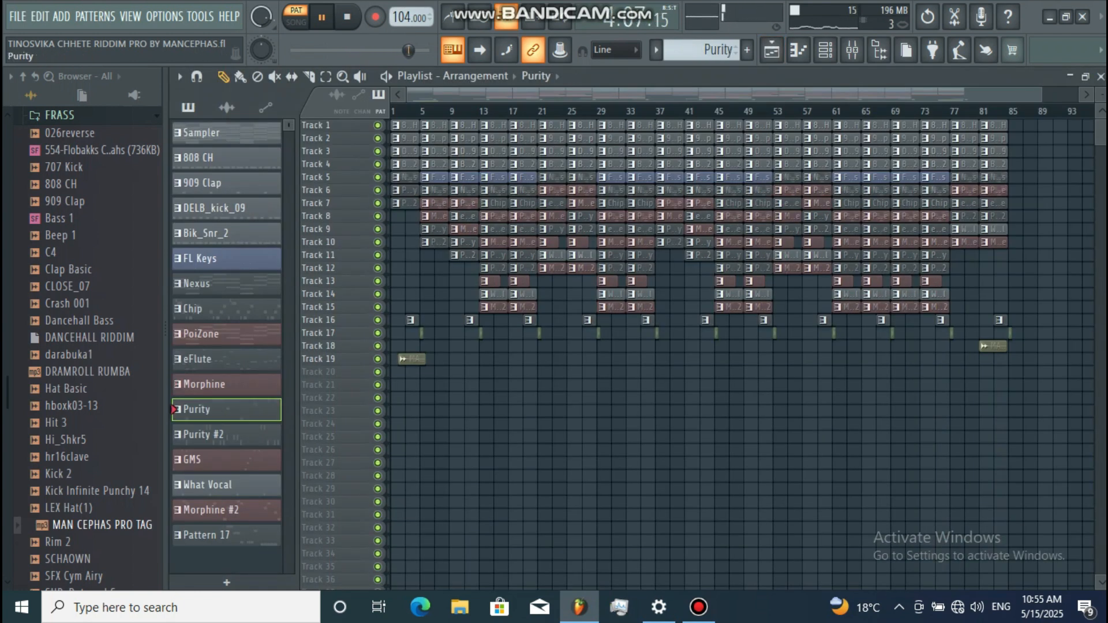
{"action": "key", "text": "F6"}
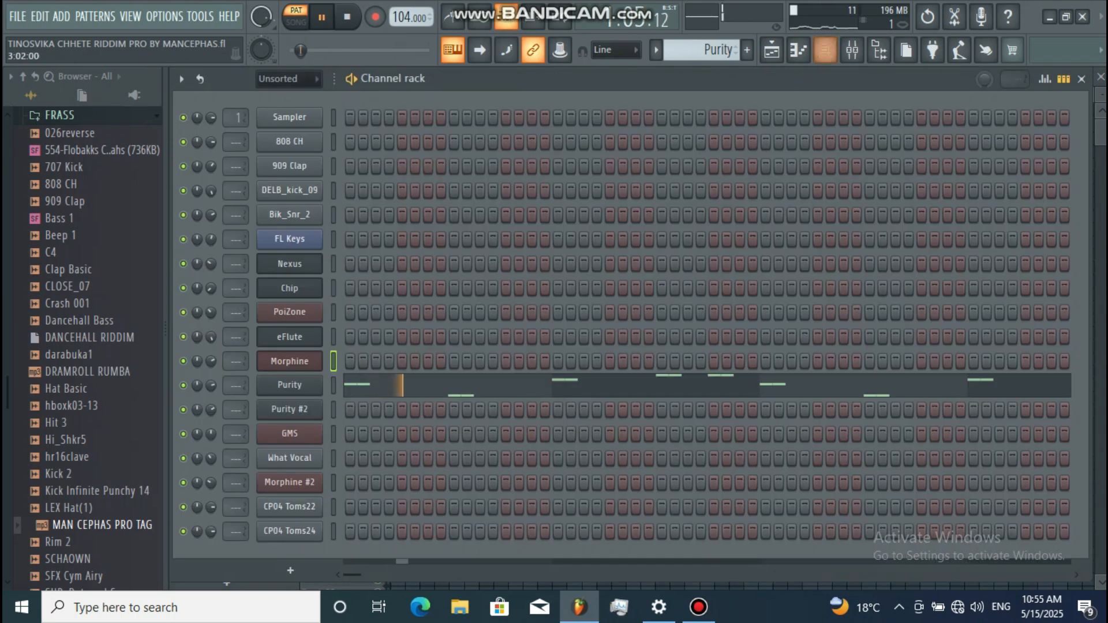
{"action": "key", "text": "F7"}
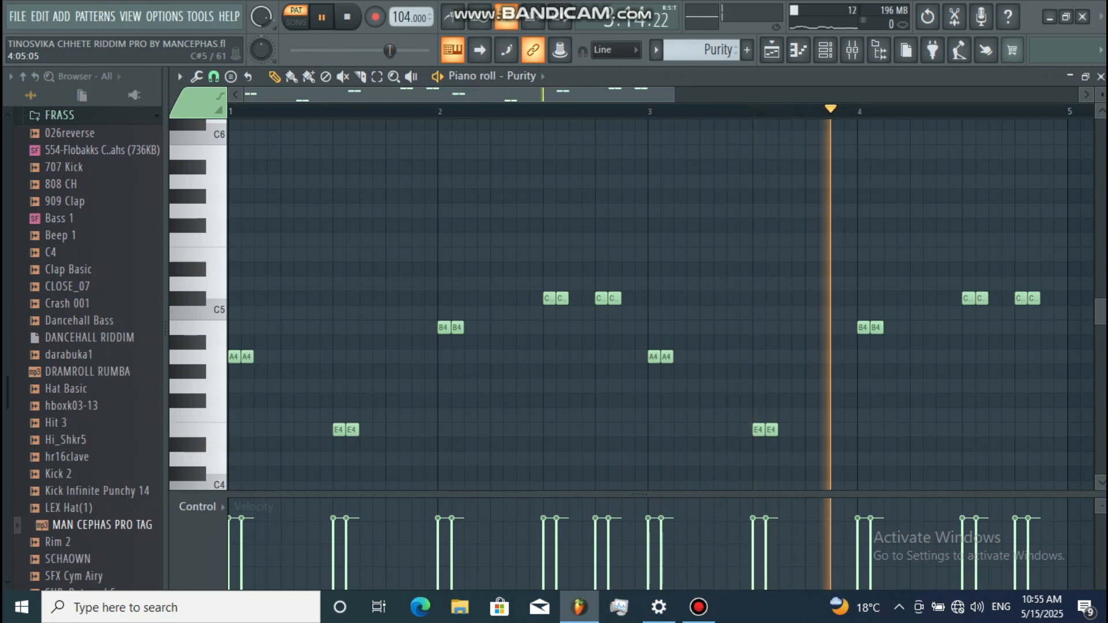
{"action": "left_click", "coordinate": [825, 51]}
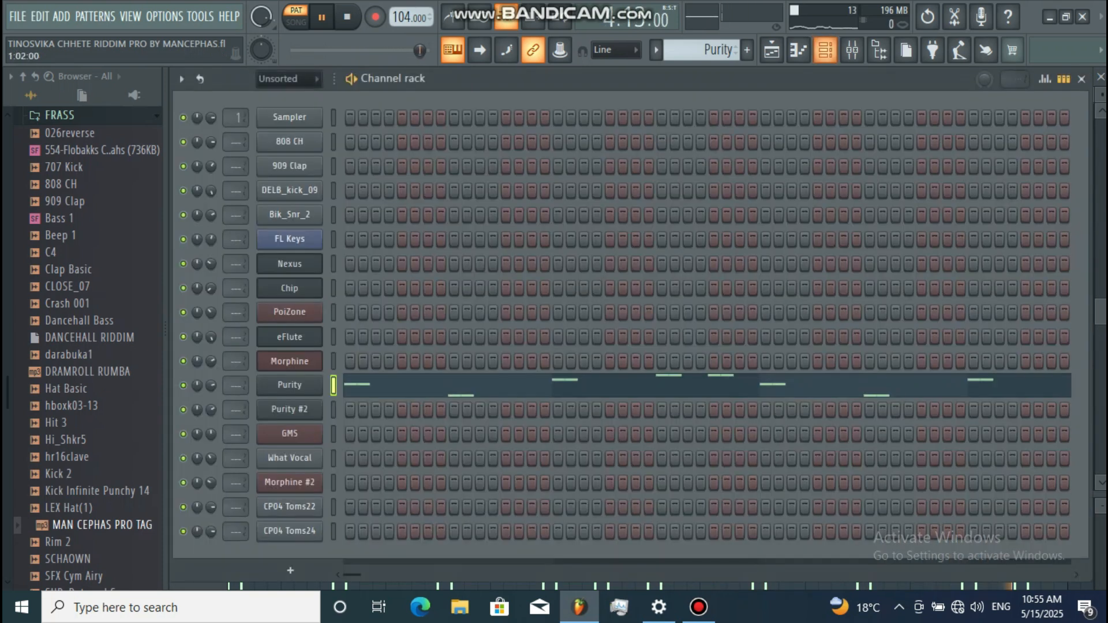
{"action": "left_click", "coordinate": [289, 385]}
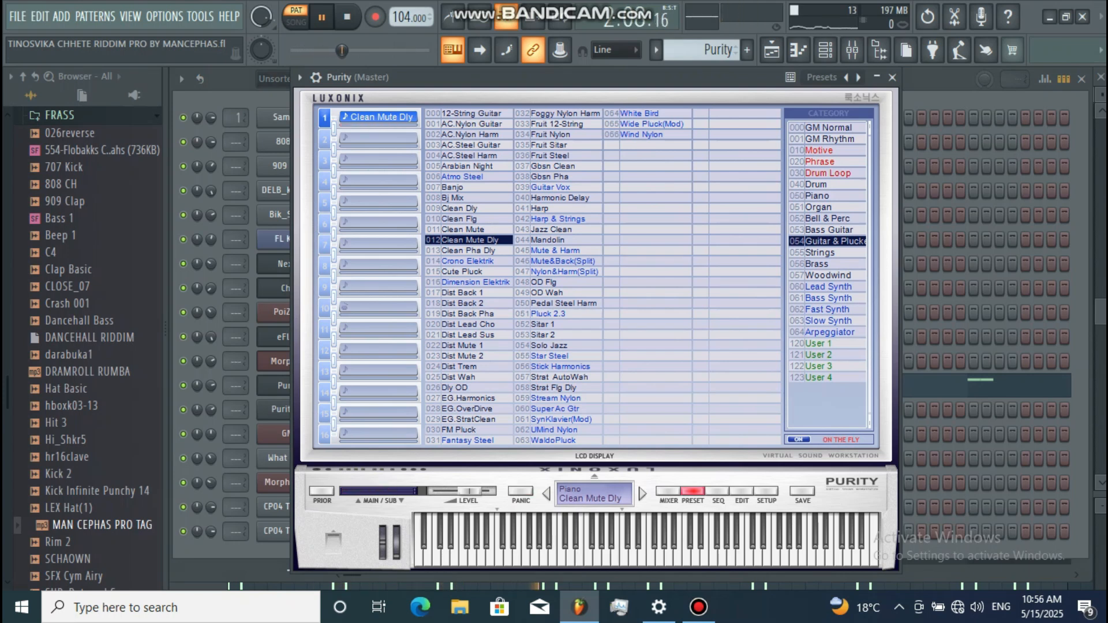
- Switch playback to the Purity #2 pattern, examine its high short notes in the piano roll and open the Purity #2 channel's instrument
{"action": "left_click", "coordinate": [772, 50]}
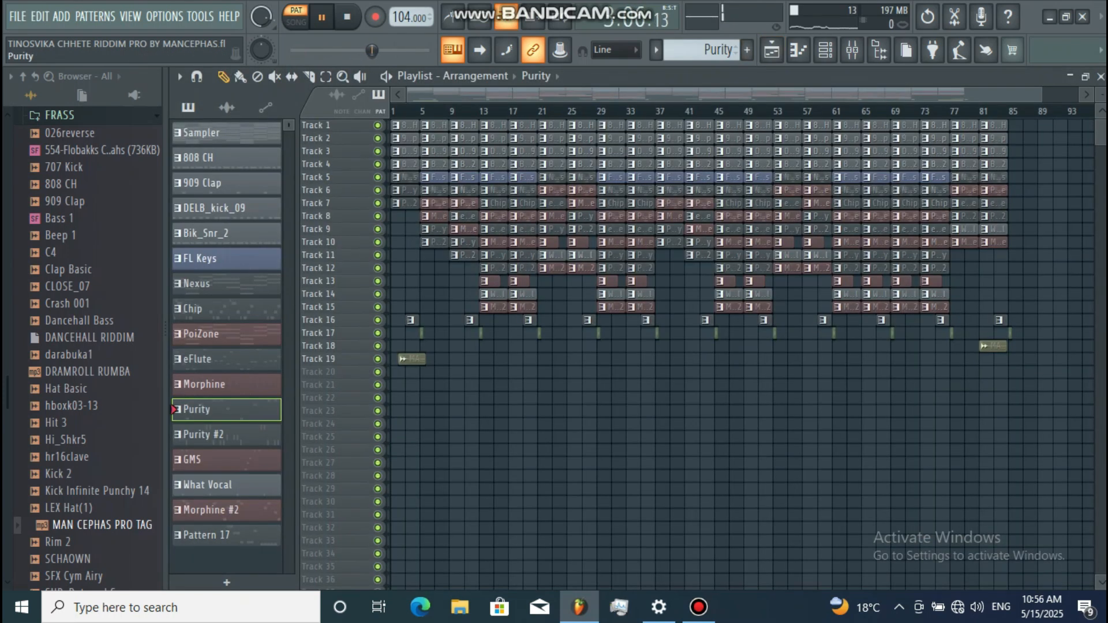
{"action": "left_click", "coordinate": [226, 434]}
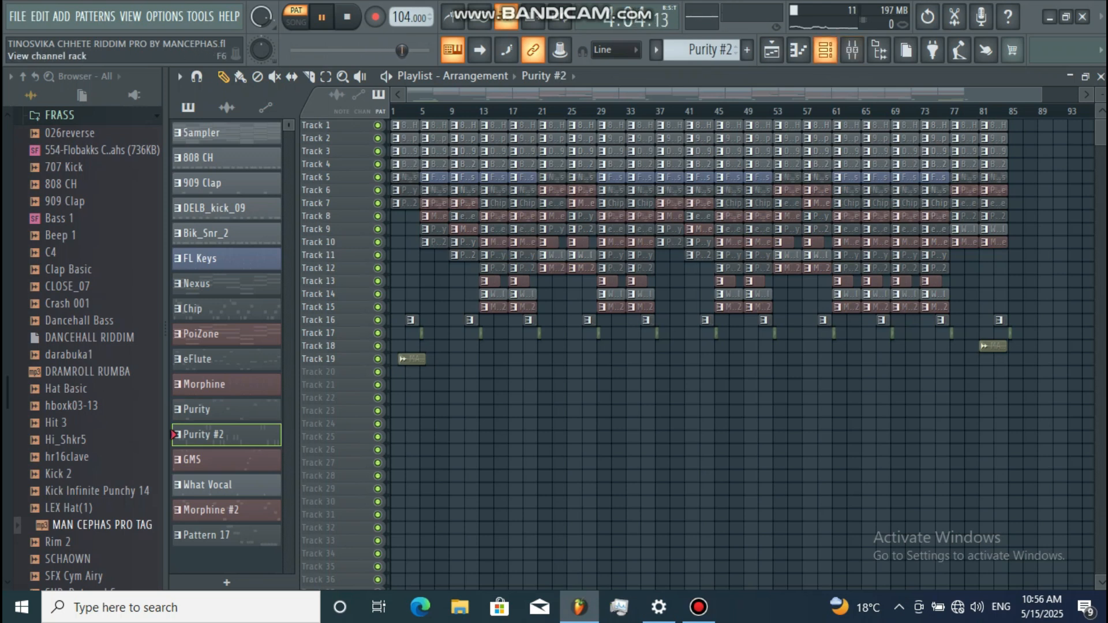
{"action": "left_click", "coordinate": [825, 50]}
{"action": "left_click", "coordinate": [621, 410]}
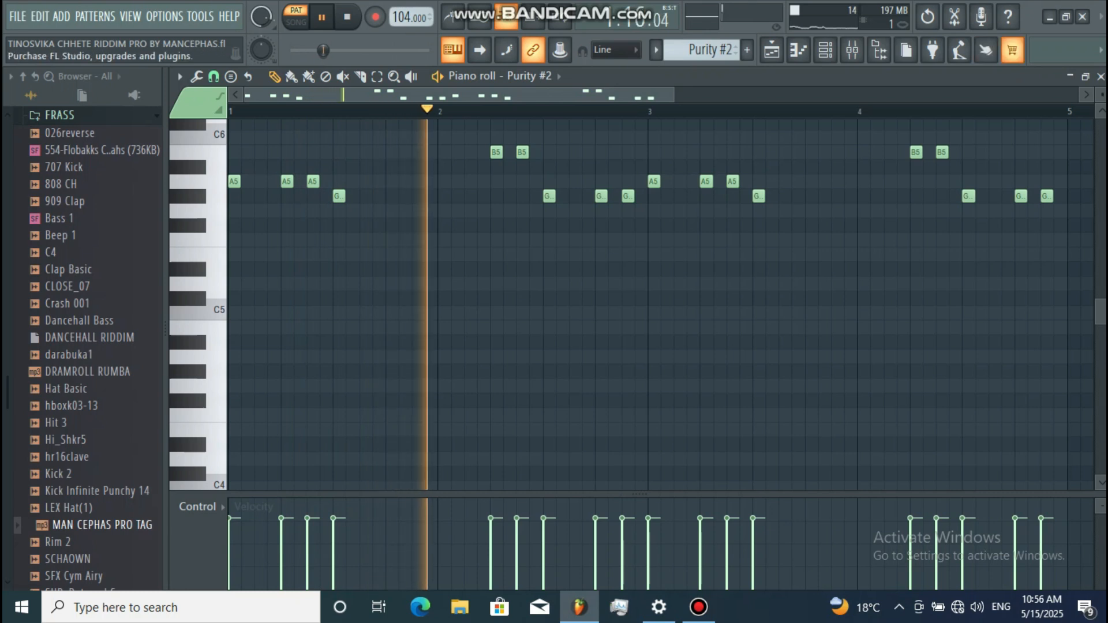
{"action": "left_click_drag", "start_coordinate": [1101, 312], "coordinate": [1101, 293]}
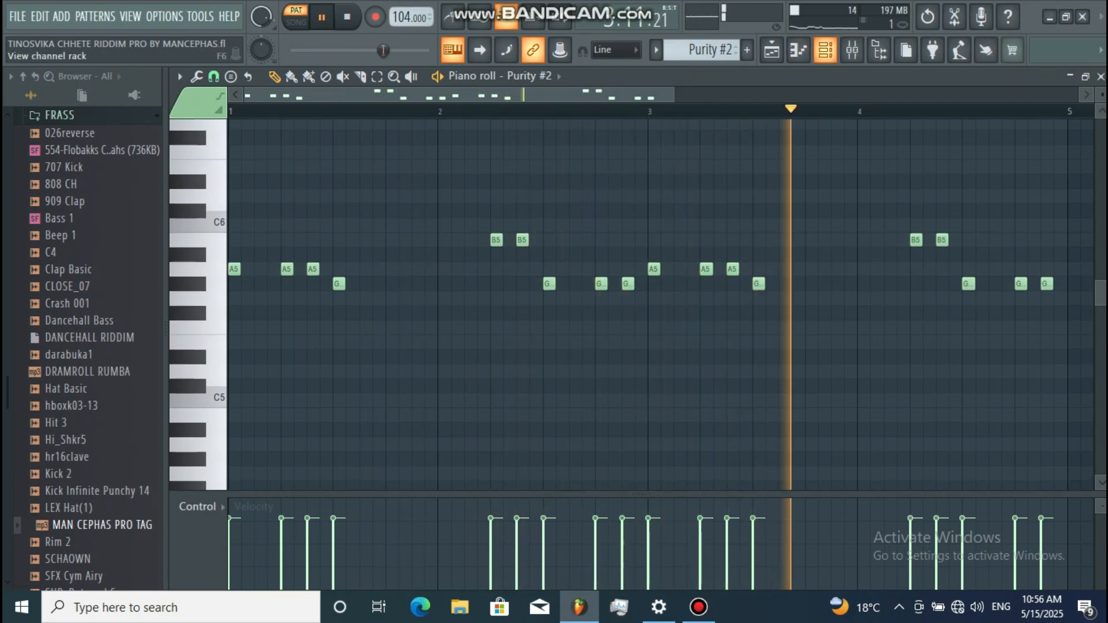
{"action": "left_click", "coordinate": [826, 49]}
{"action": "left_click", "coordinate": [289, 410]}
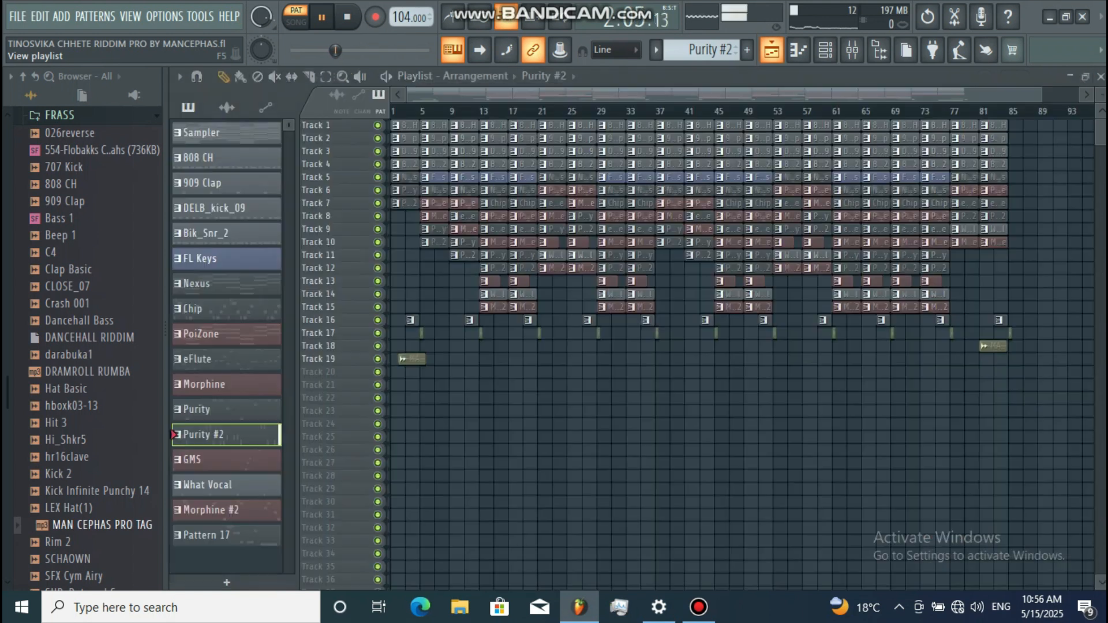
- Switch playback to the GMS pattern and examine its short rising notes in the piano roll
{"action": "left_click", "coordinate": [772, 49]}
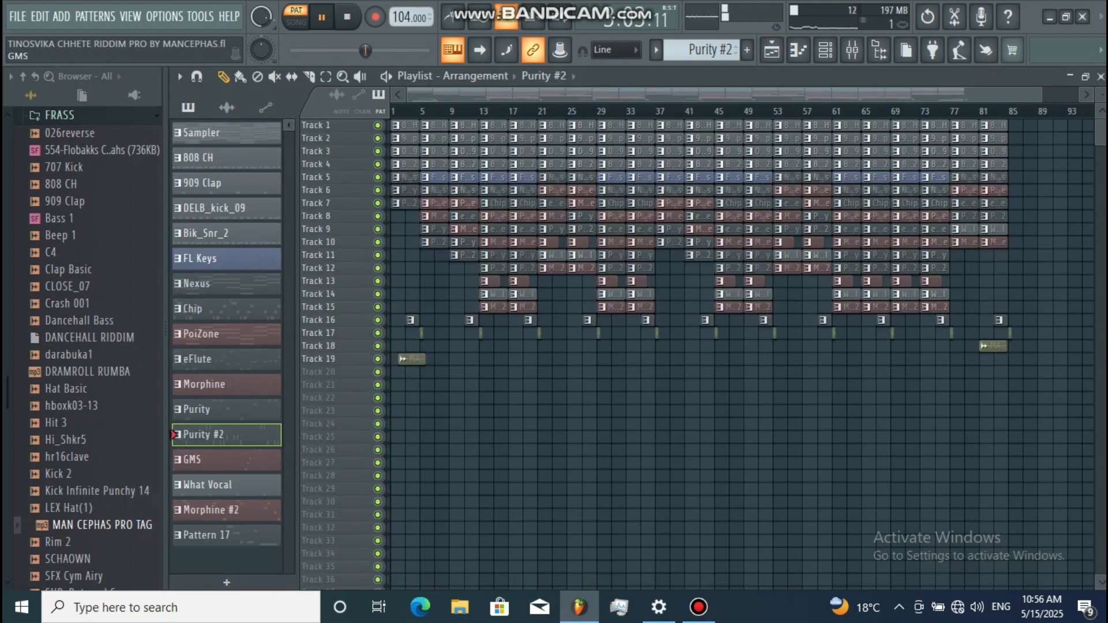
{"action": "left_click", "coordinate": [226, 460]}
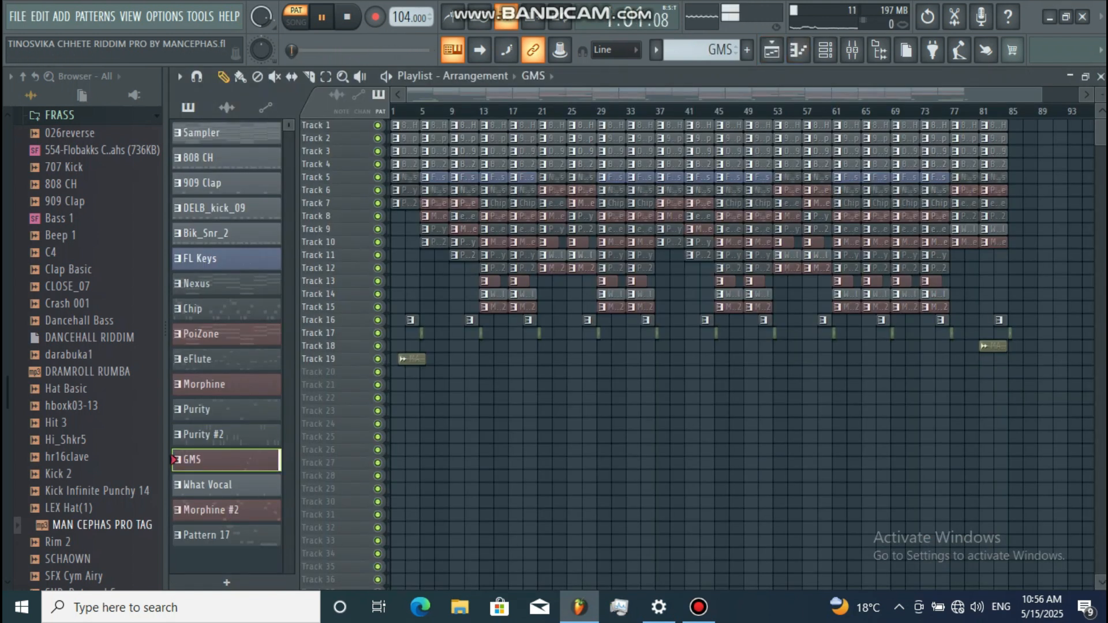
{"action": "left_click", "coordinate": [825, 49]}
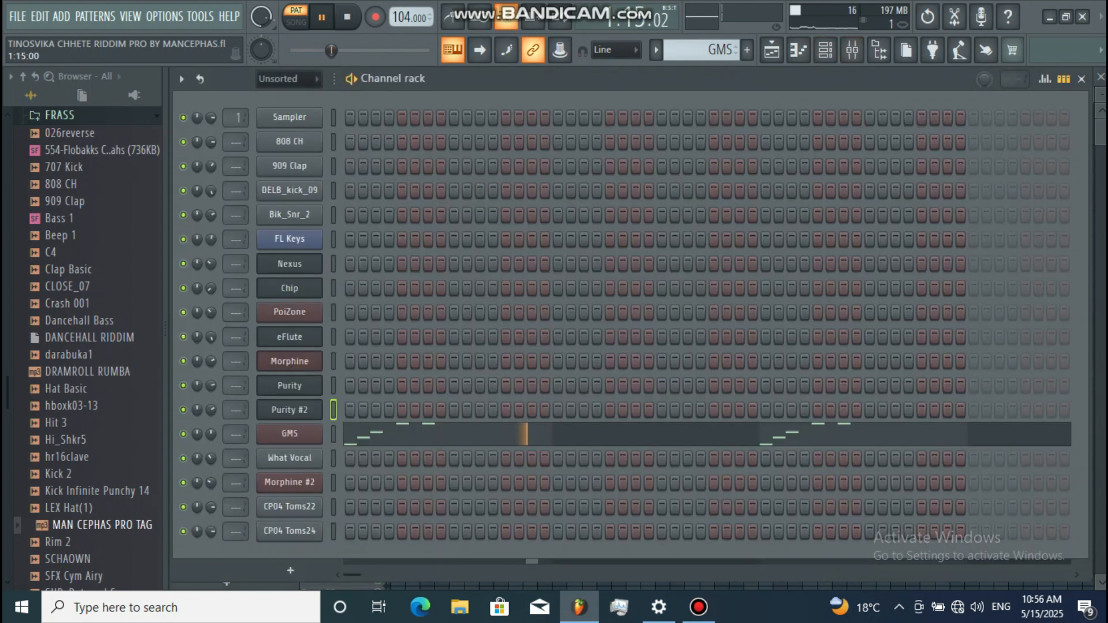
{"action": "left_click", "coordinate": [572, 434]}
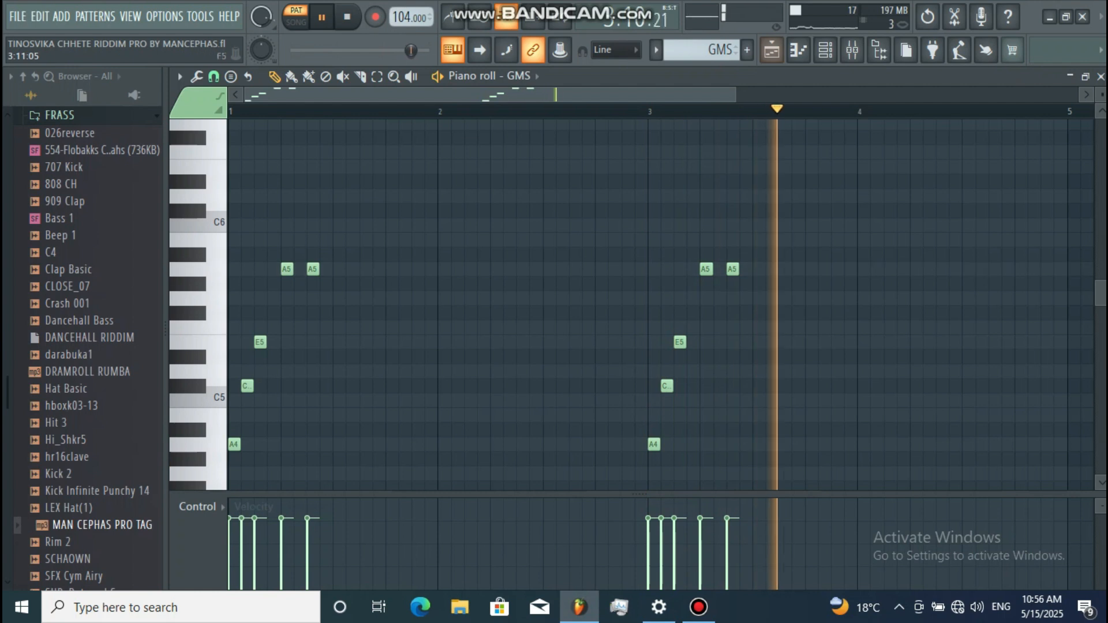
- Load the Midnight 2 TE preset from the Leads & Synths bank in the GMS synth
{"action": "left_click", "coordinate": [826, 50]}
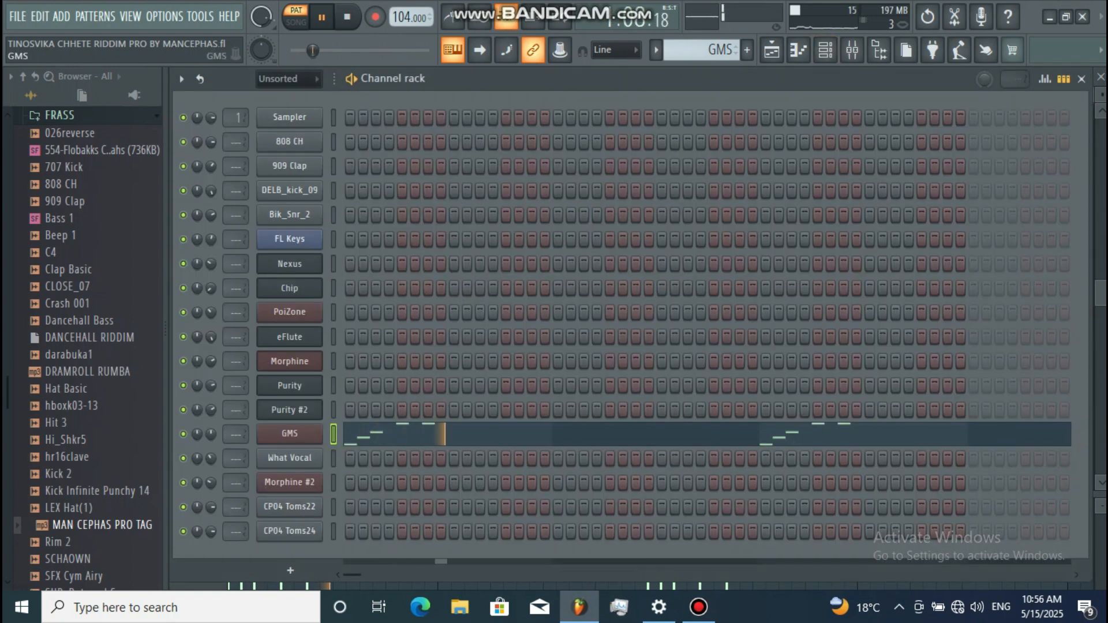
{"action": "left_click", "coordinate": [290, 434]}
{"action": "left_click", "coordinate": [604, 412]}
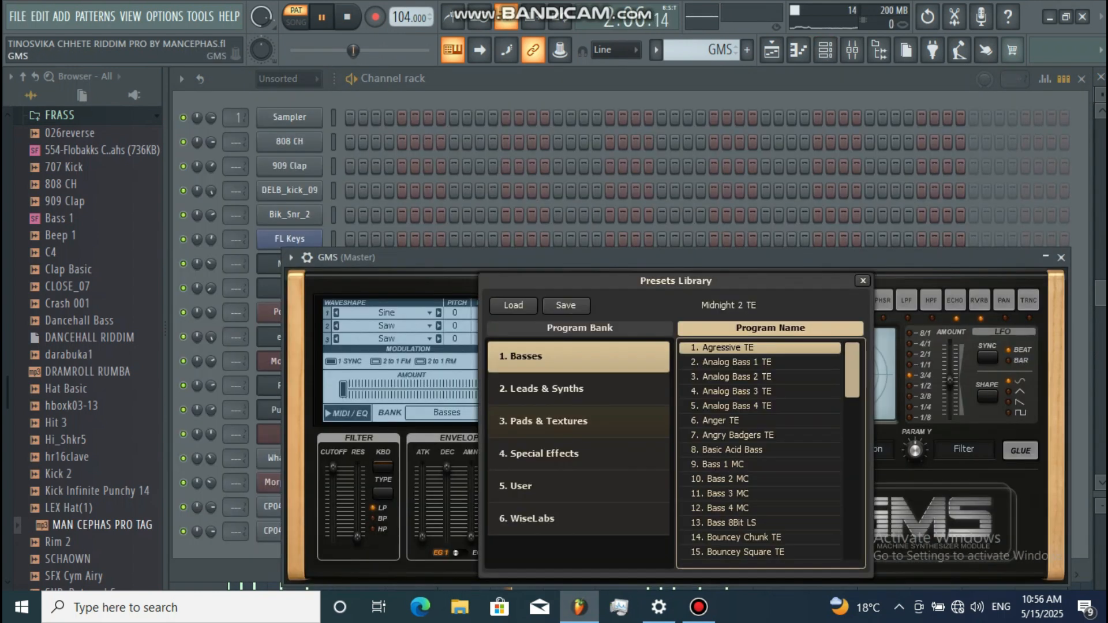
{"action": "left_click", "coordinate": [594, 389]}
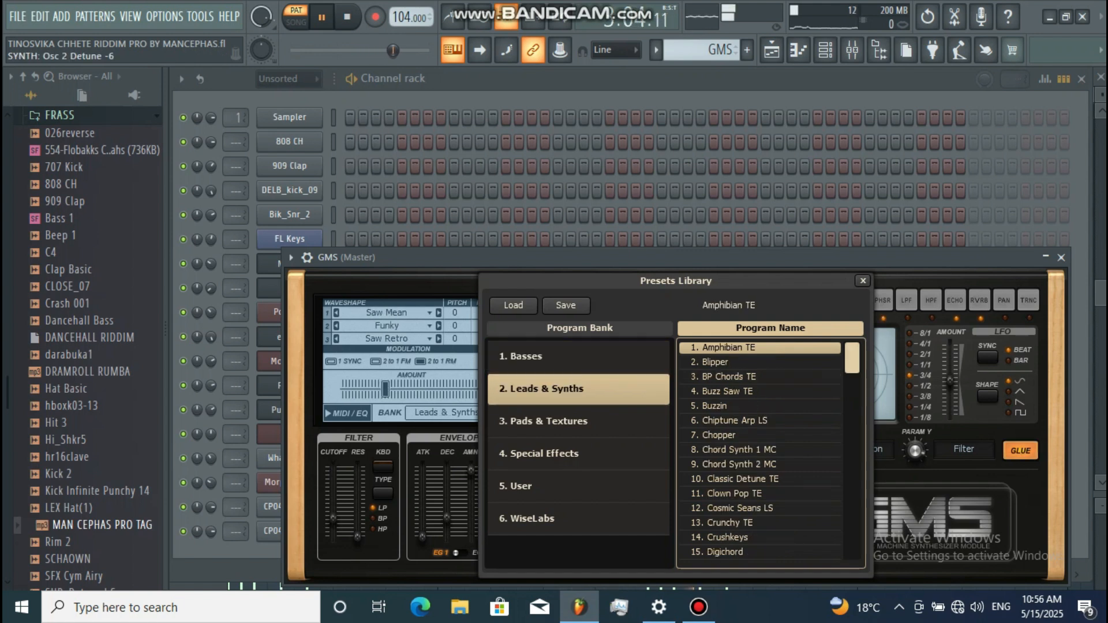
{"action": "scroll", "coordinate": [762, 450], "scroll_direction": "down", "scroll_amount": 20}
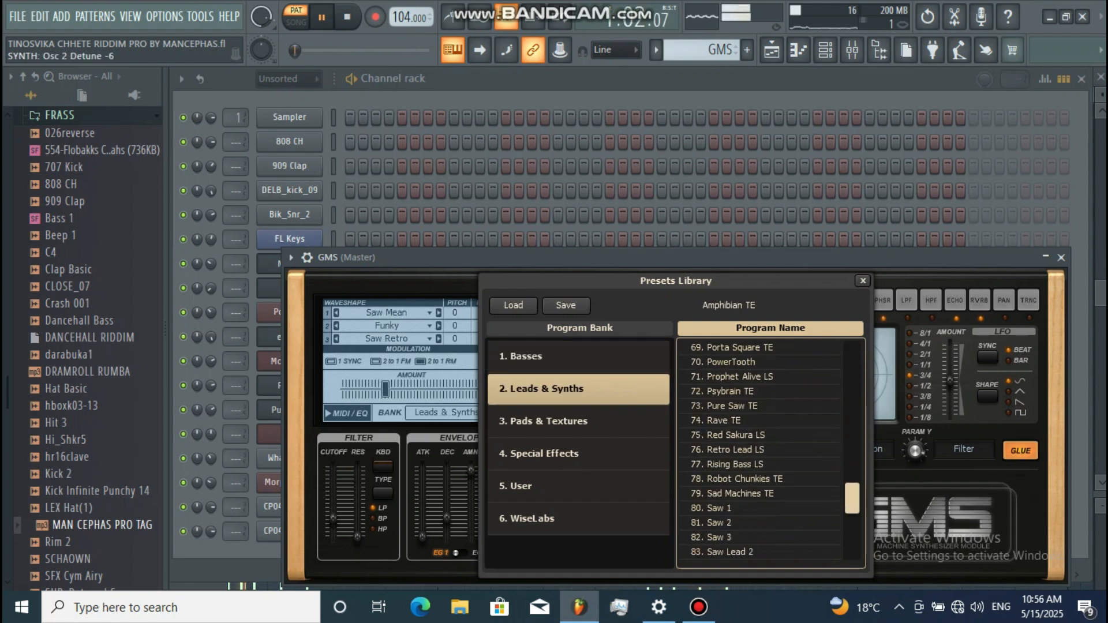
{"action": "scroll", "coordinate": [759, 451], "scroll_direction": "down", "scroll_amount": 6}
{"action": "scroll", "coordinate": [759, 450], "scroll_direction": "up", "scroll_amount": 11}
{"action": "scroll", "coordinate": [759, 480], "scroll_direction": "up", "scroll_amount": 1}
{"action": "left_click", "coordinate": [759, 407]}
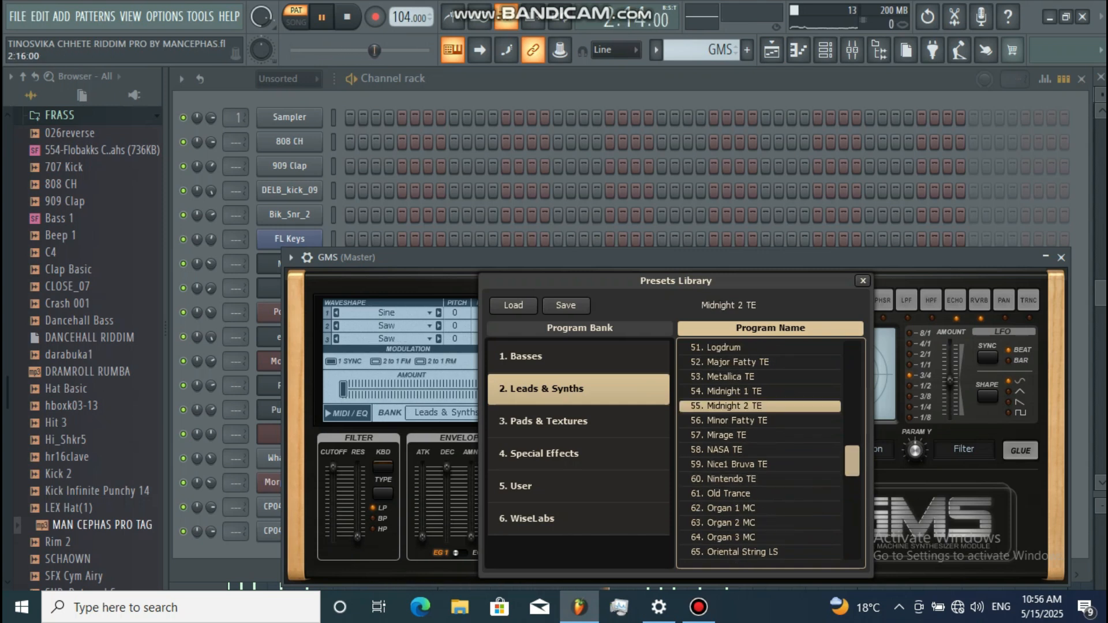
- Switch playback to the What Vocal pattern and examine its repeated C5 notes in the piano roll
{"action": "left_click", "coordinate": [772, 49]}
{"action": "left_click", "coordinate": [226, 486]}
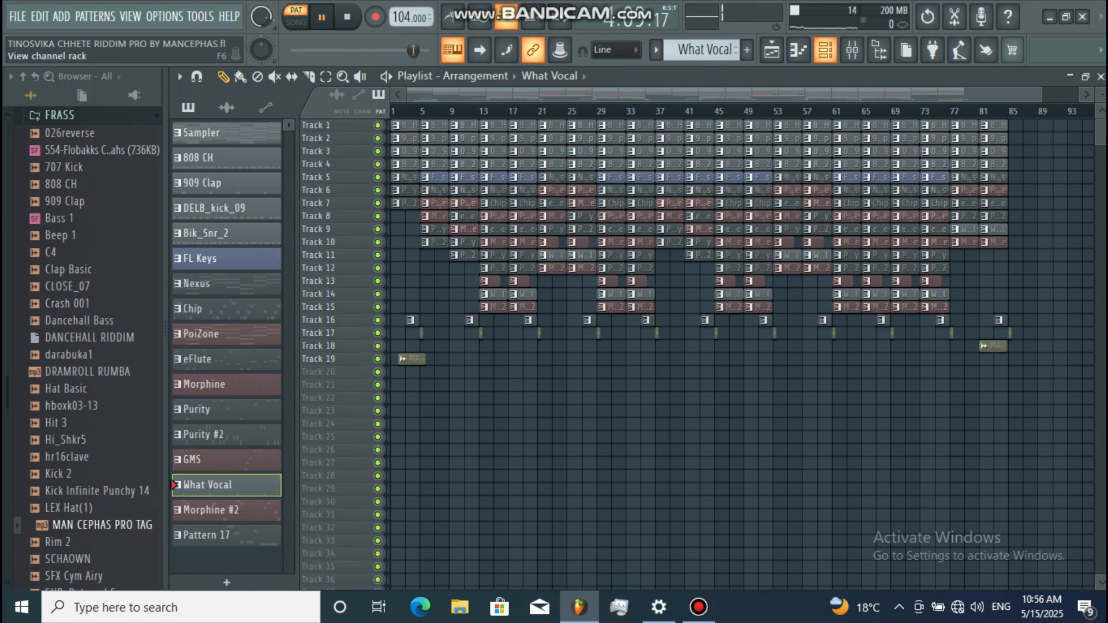
{"action": "left_click", "coordinate": [826, 50]}
{"action": "left_click", "coordinate": [689, 458]}
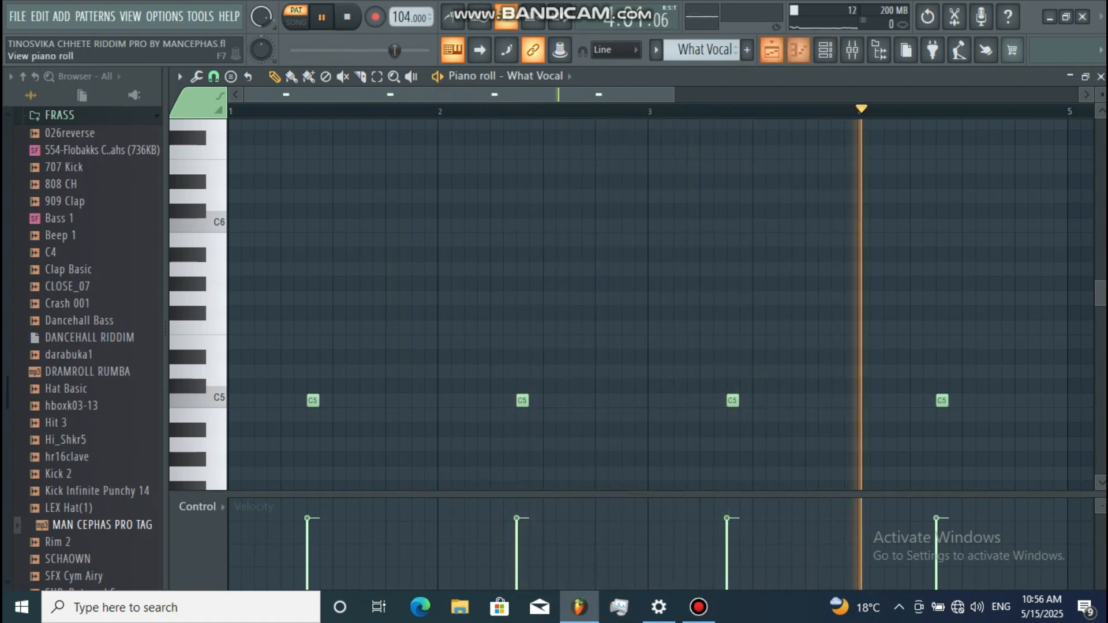
{"action": "left_click", "coordinate": [798, 50]}
- Switch playback to the Morphine #2 pattern and examine its melody notes in the piano roll
{"action": "left_click", "coordinate": [772, 50]}
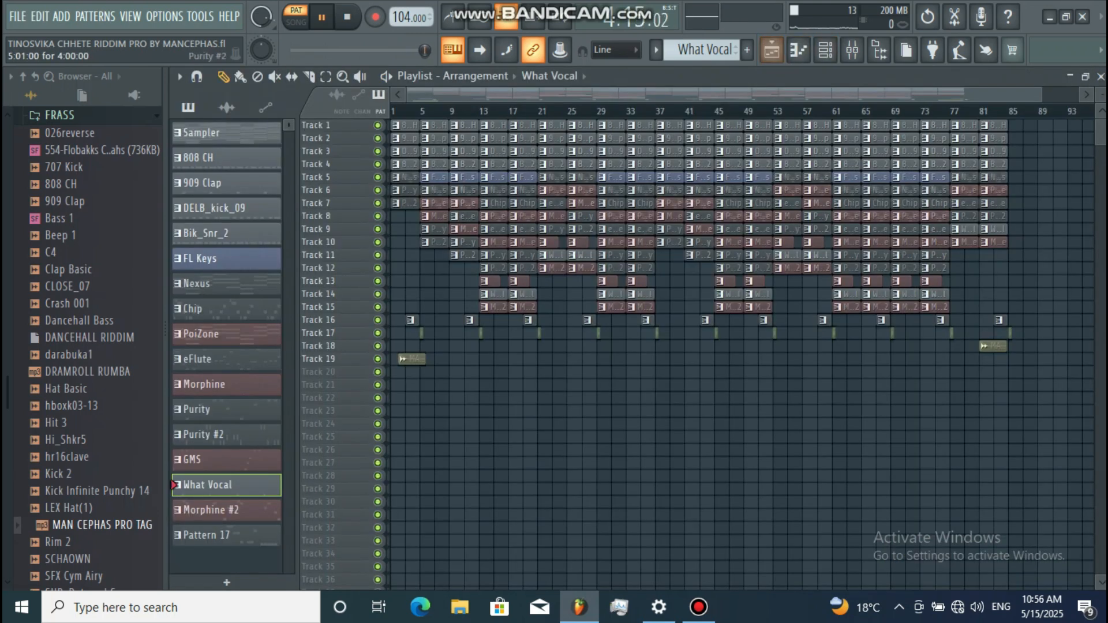
{"action": "left_click", "coordinate": [226, 510]}
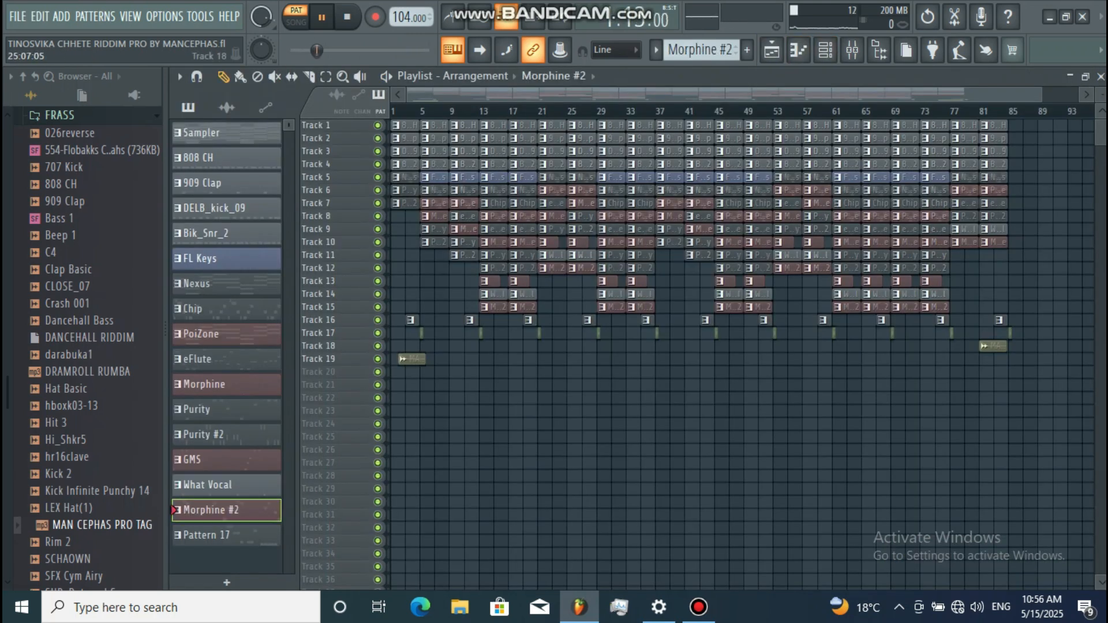
{"action": "left_click", "coordinate": [825, 49]}
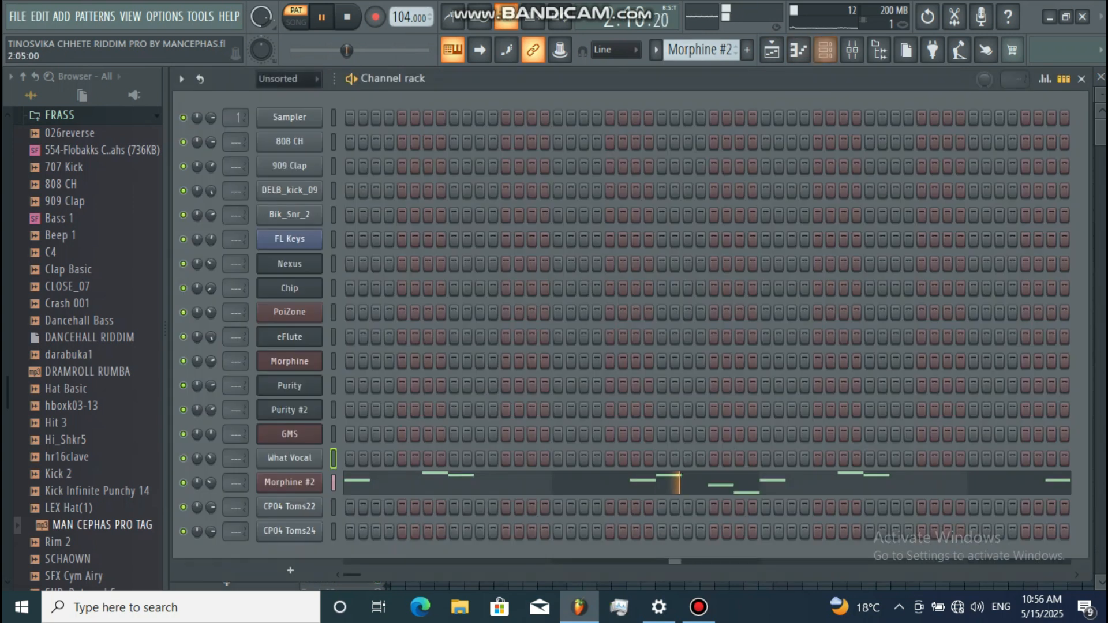
{"action": "left_click", "coordinate": [629, 483]}
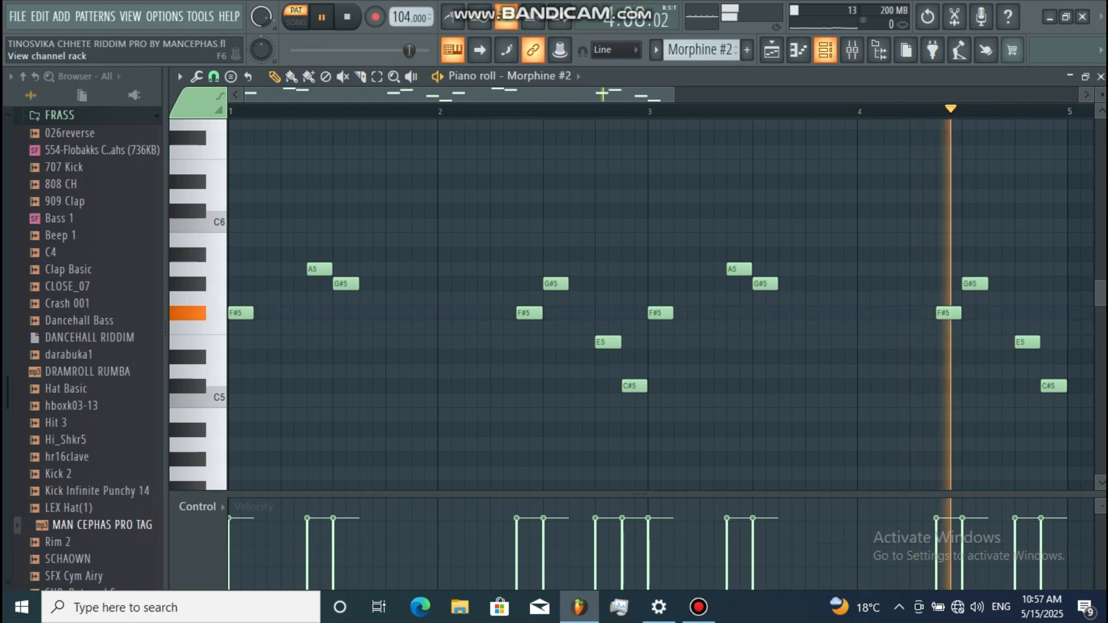
- Load the STR Fender Strat NUC preset from the (03) Strings bank in the Morphine #2 synth
{"action": "key", "text": "F6"}
{"action": "left_click", "coordinate": [289, 482]}
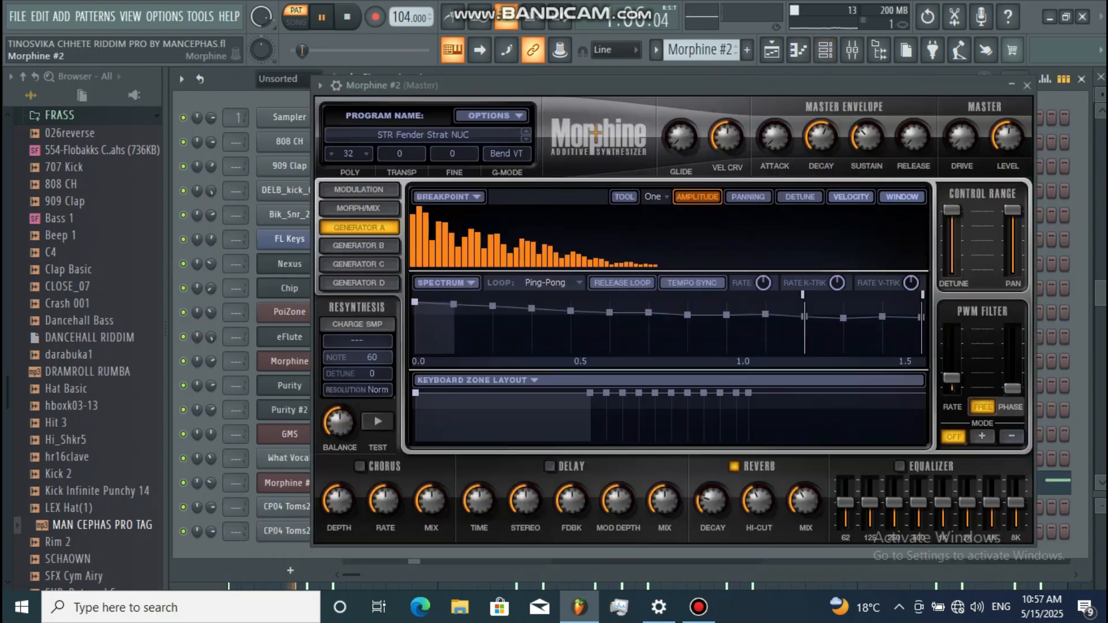
{"action": "left_click", "coordinate": [423, 136]}
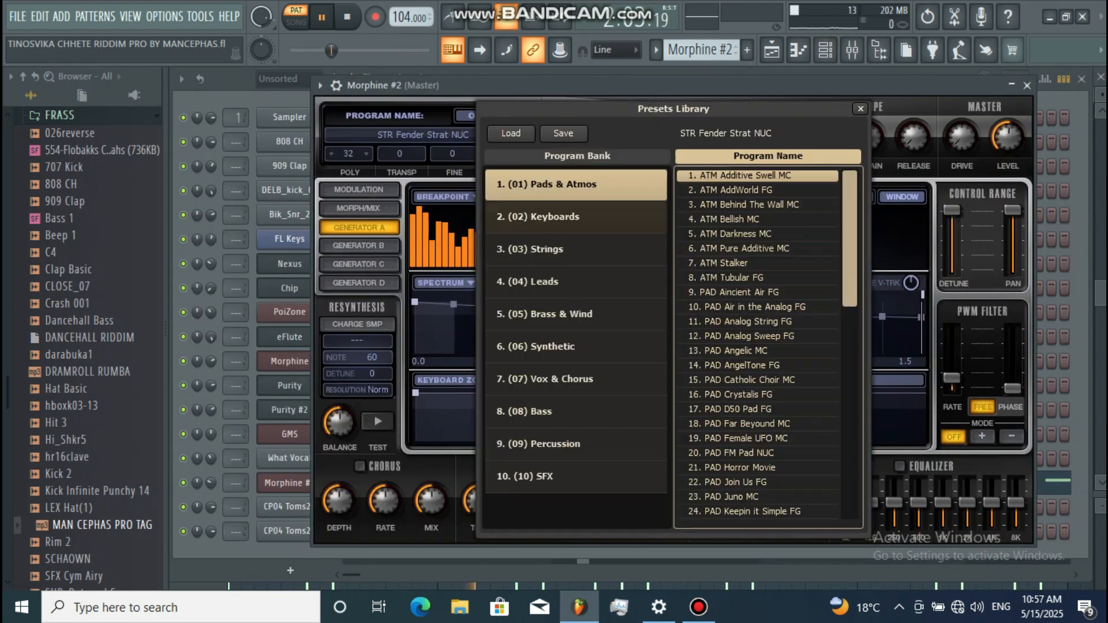
{"action": "left_click", "coordinate": [578, 249]}
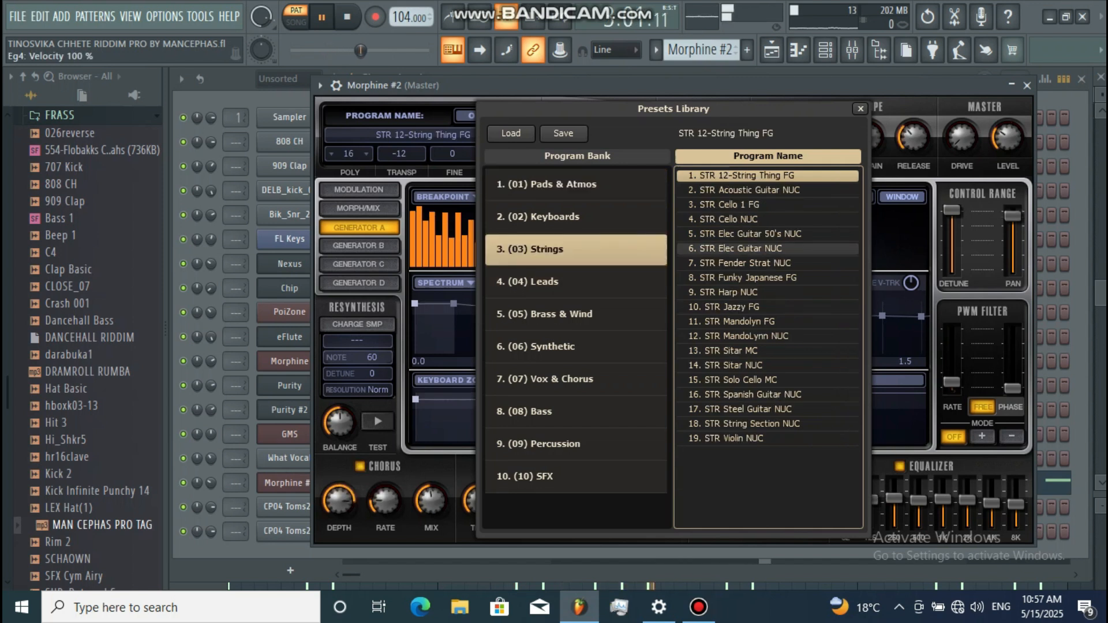
{"action": "left_click", "coordinate": [745, 264]}
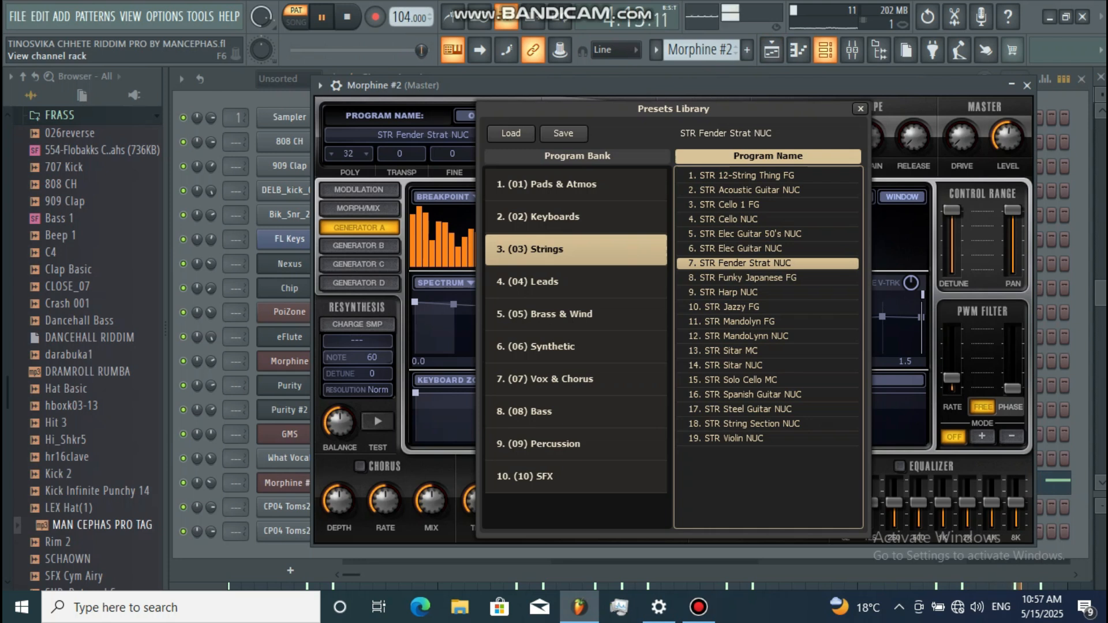
{"action": "left_click", "coordinate": [826, 50]}
- Switch playback to Pattern 17 and examine the CP04 Toms22 and CP04 Toms24 drum fill notes in the piano roll
{"action": "left_click", "coordinate": [771, 49]}
{"action": "left_click", "coordinate": [226, 535]}
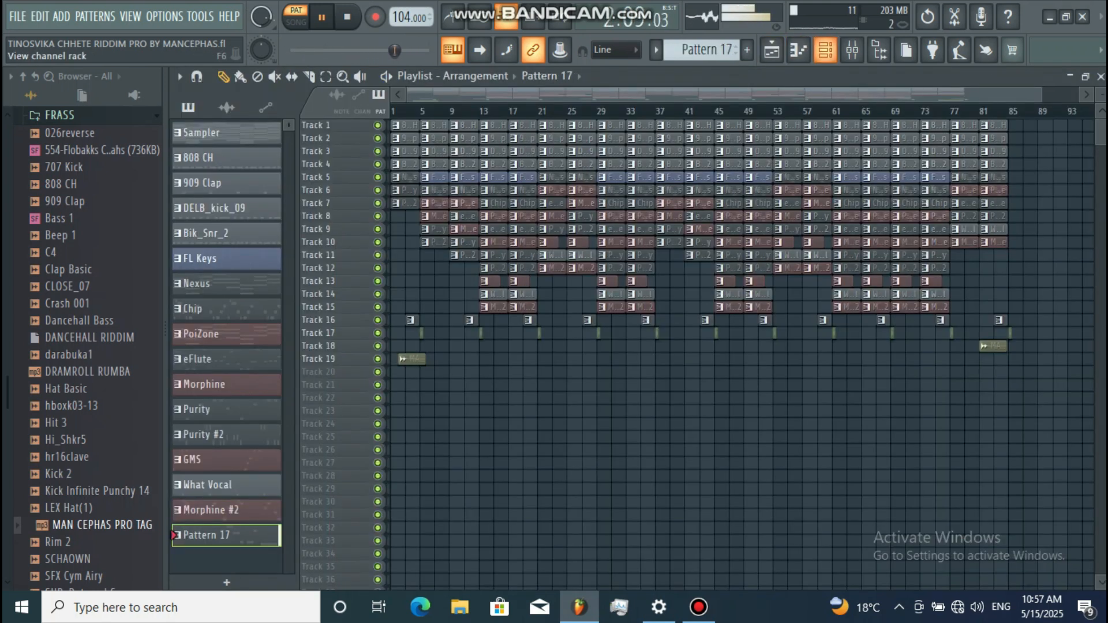
{"action": "left_click", "coordinate": [826, 50]}
{"action": "left_click", "coordinate": [681, 508]}
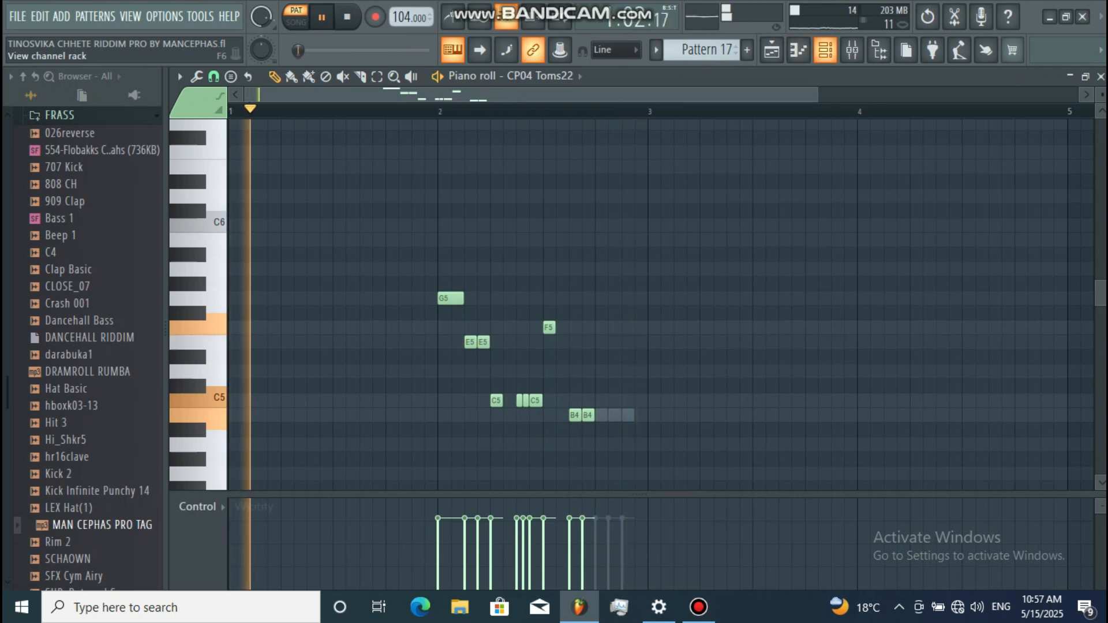
{"action": "left_click", "coordinate": [825, 50]}
{"action": "left_click", "coordinate": [761, 531]}
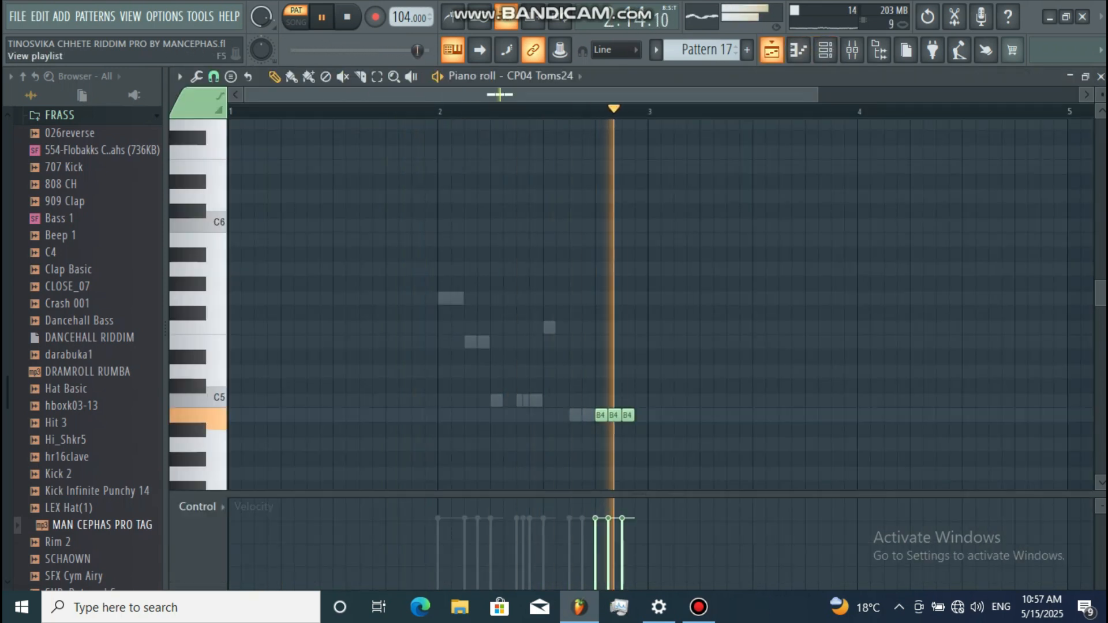
- Return to the playlist and switch playback to song mode to play the full arrangement
{"action": "left_click", "coordinate": [772, 49]}
{"action": "key", "text": "l"}
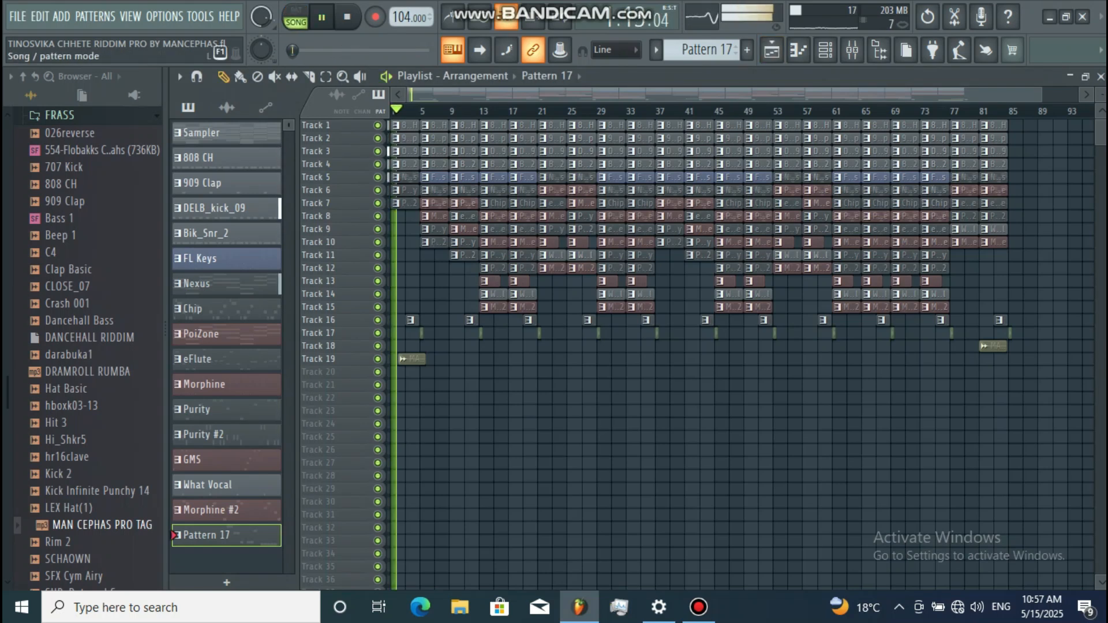